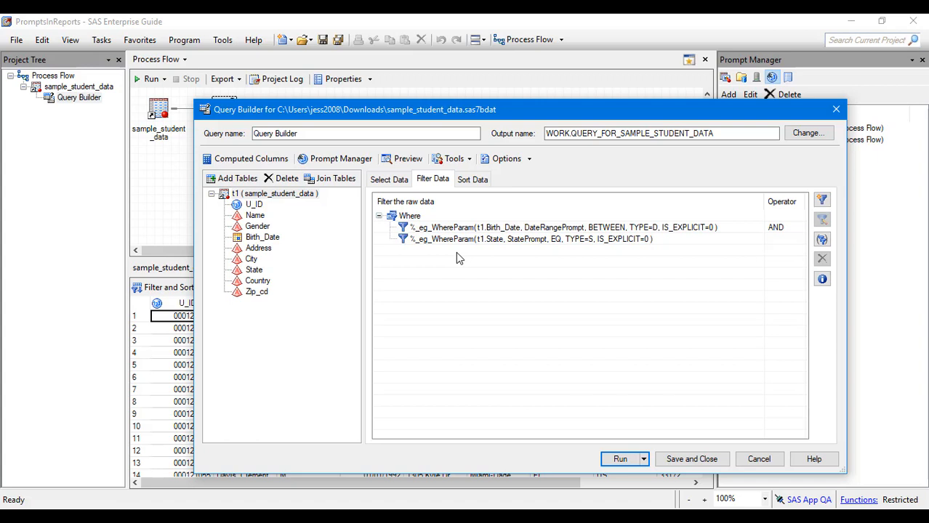
double_click(470, 227)
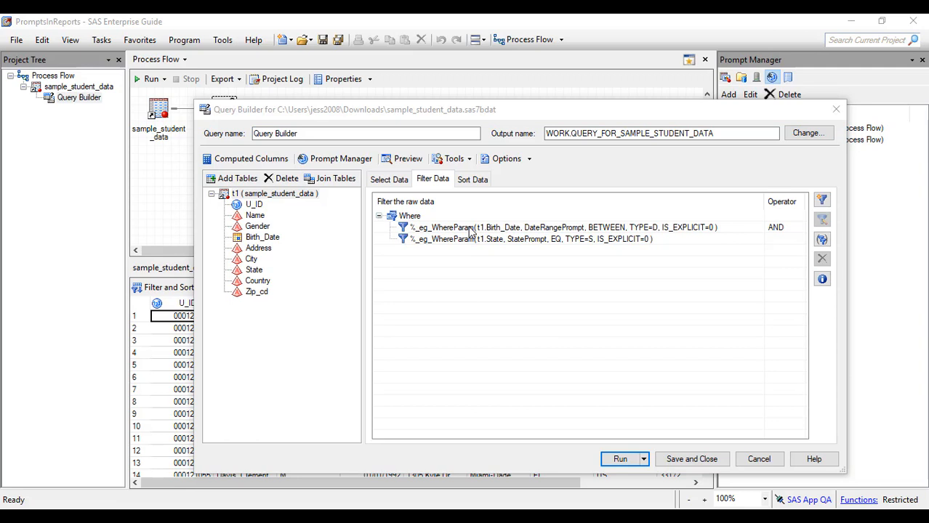
click(471, 228)
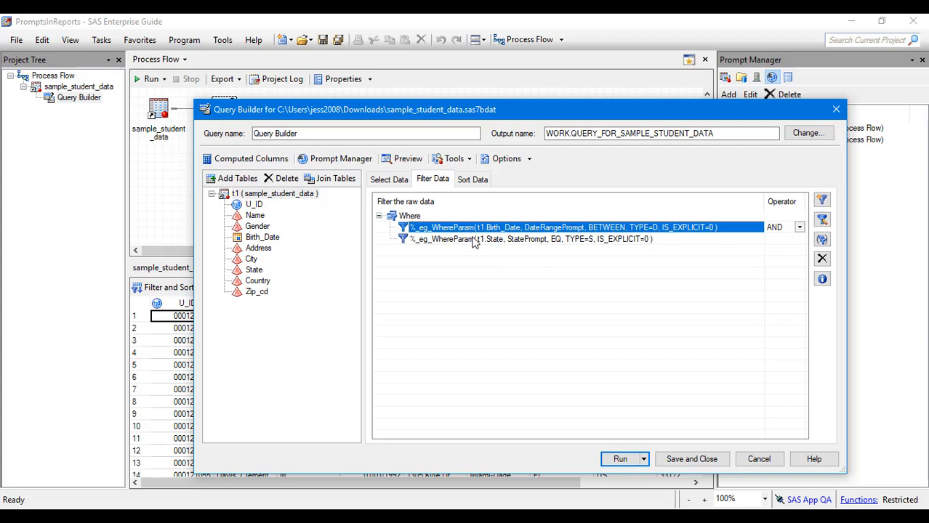
click(473, 240)
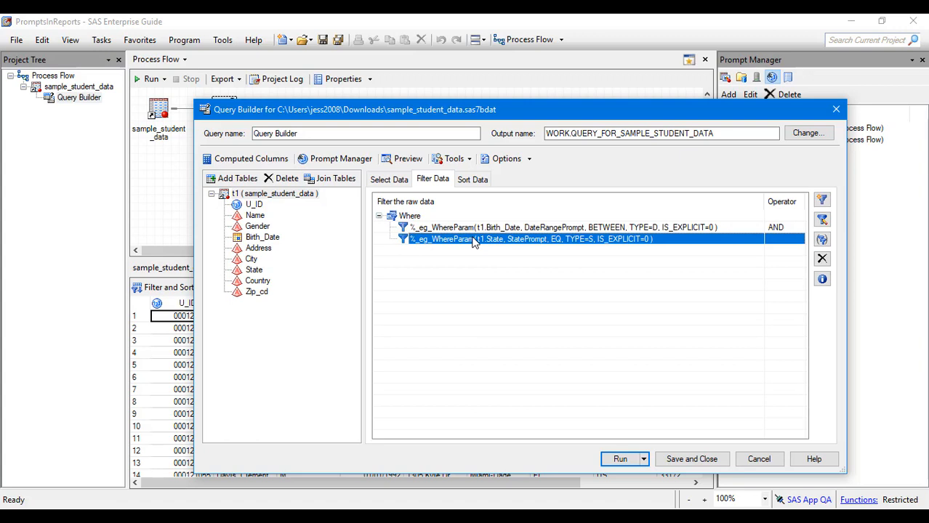
Override this query's default result format so that it outputs a Report, and accept the query options.
click(530, 160)
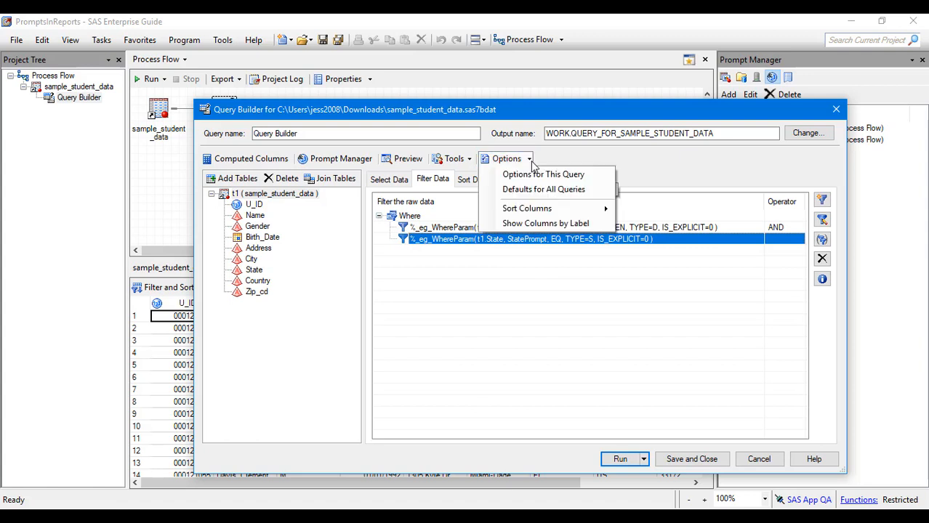
click(534, 174)
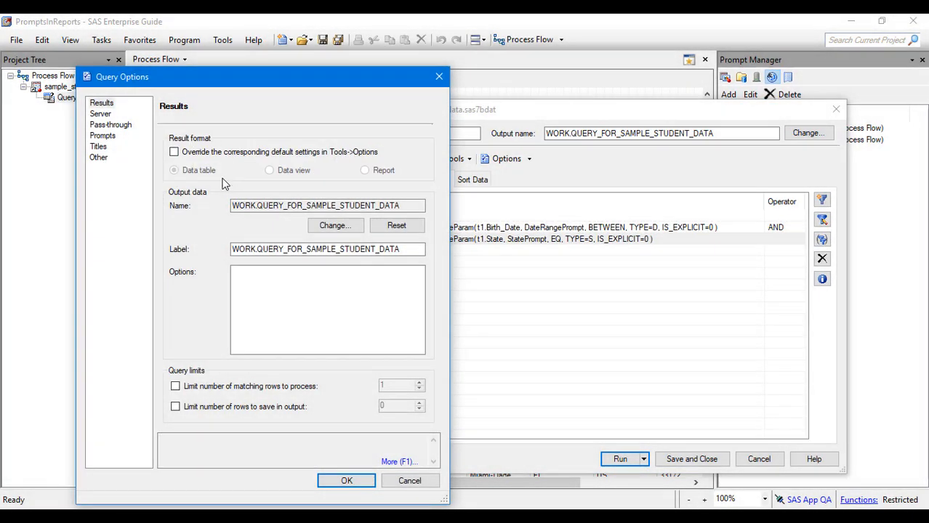
click(217, 155)
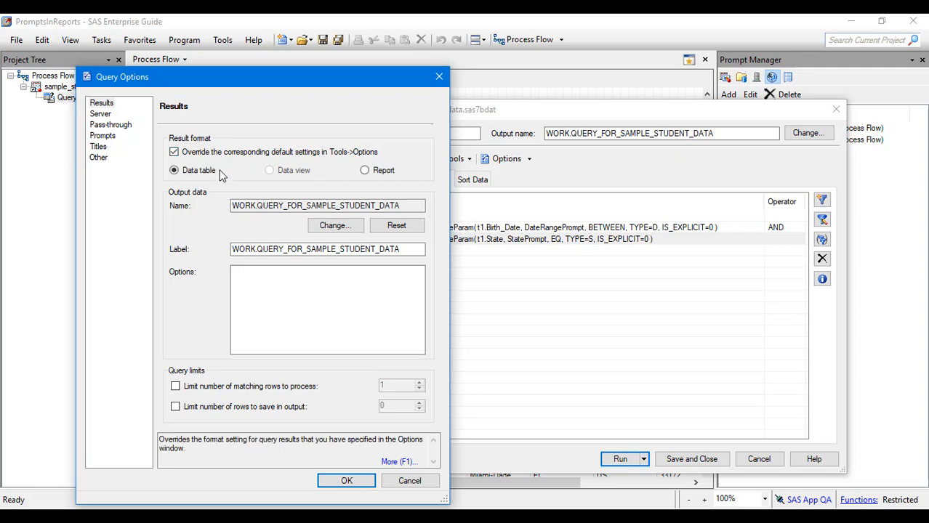
click(365, 170)
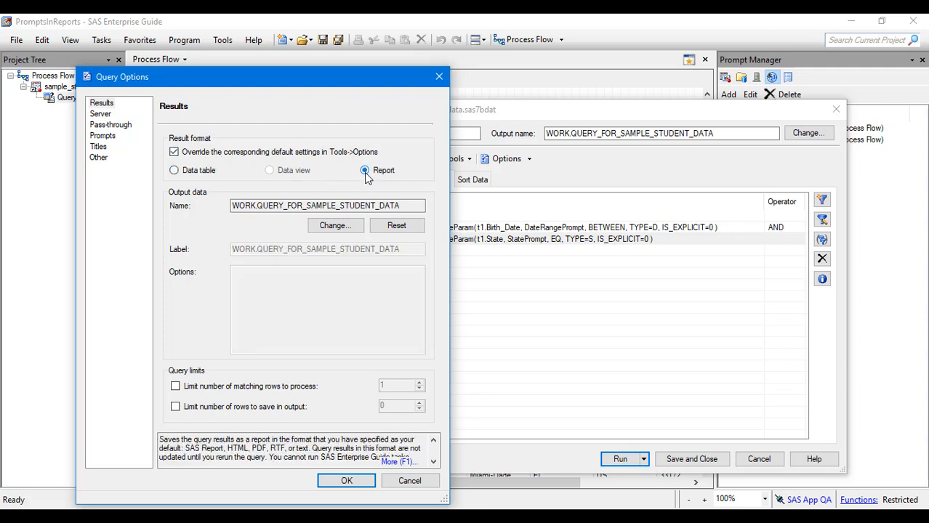
click(344, 482)
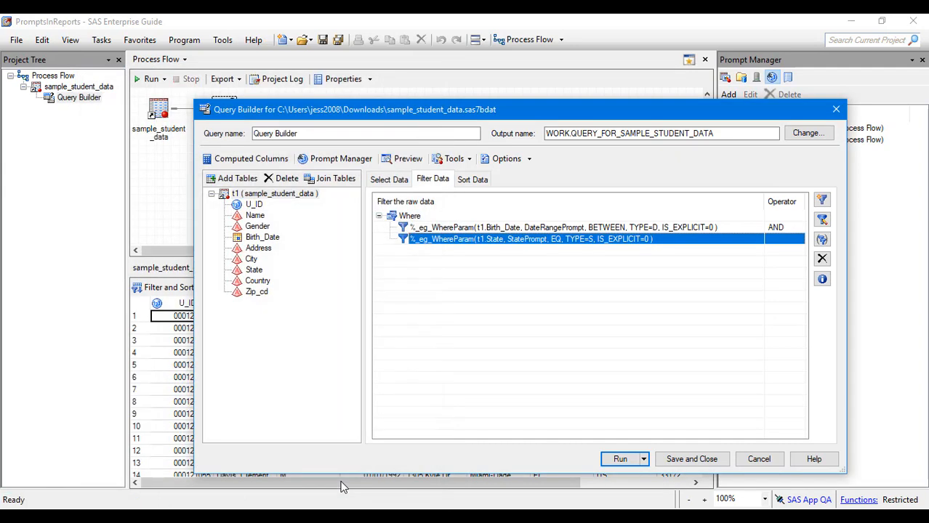
Run the query and choose Custom as the range type for the birthdate period prompt.
click(629, 461)
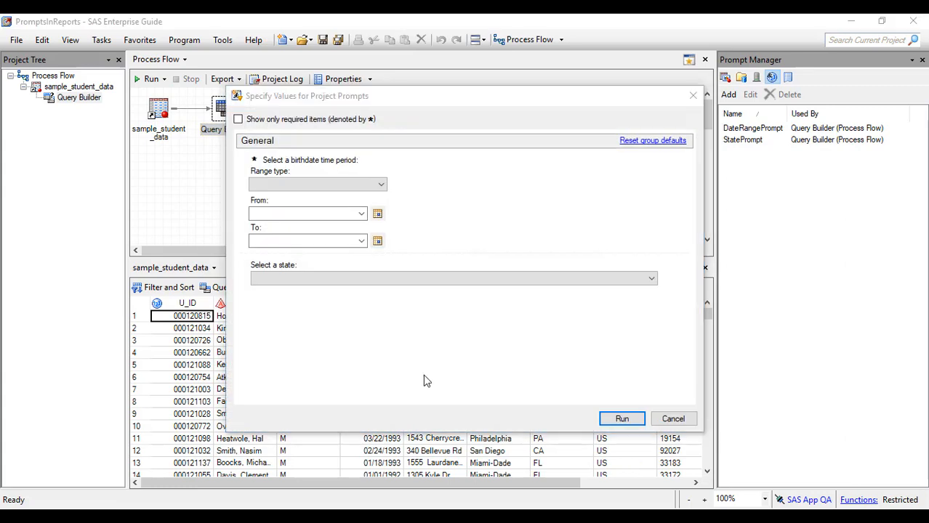
click(373, 191)
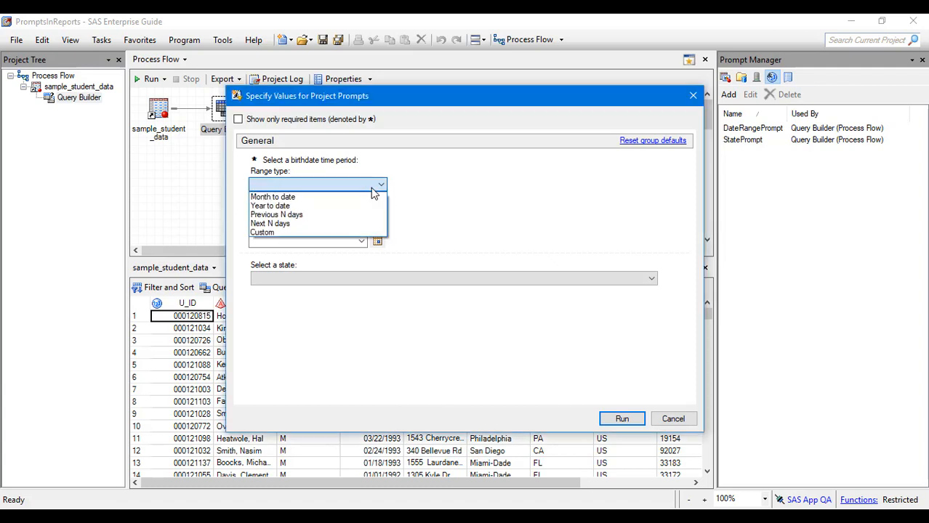
click(358, 232)
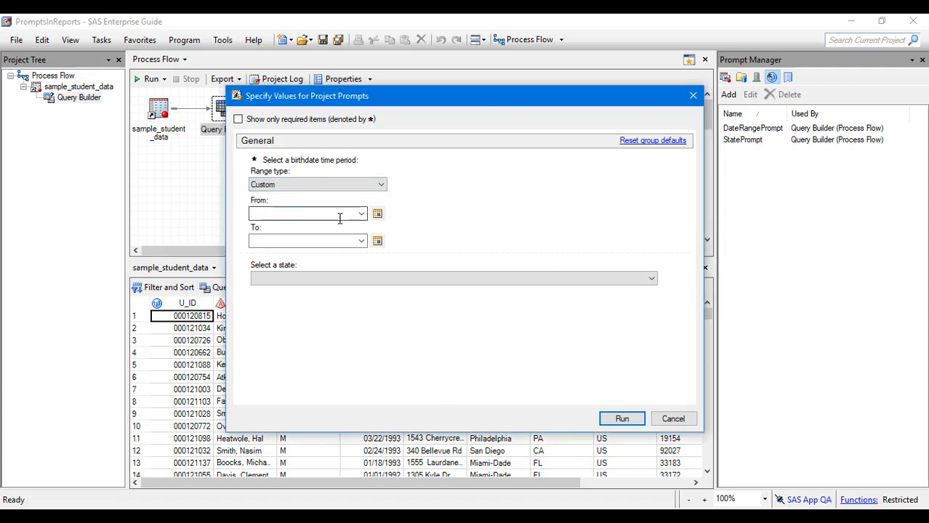
click(378, 213)
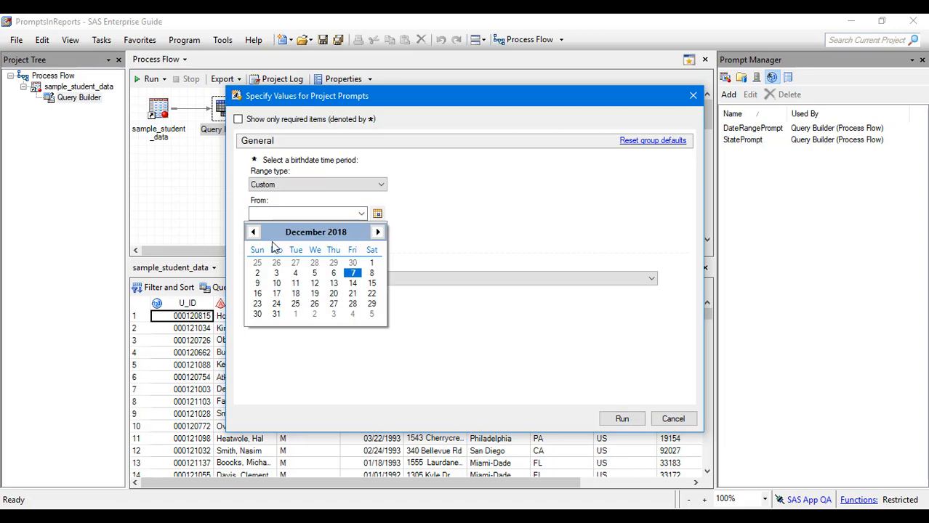
click(253, 232)
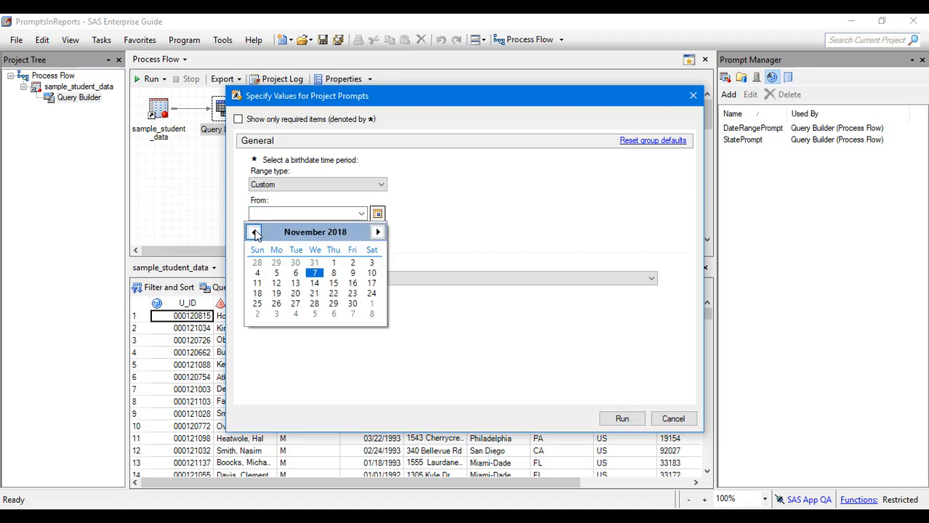
click(254, 231)
click(253, 232)
click(254, 232)
click(254, 232)
click(254, 232)
click(253, 231)
click(254, 232)
click(254, 232)
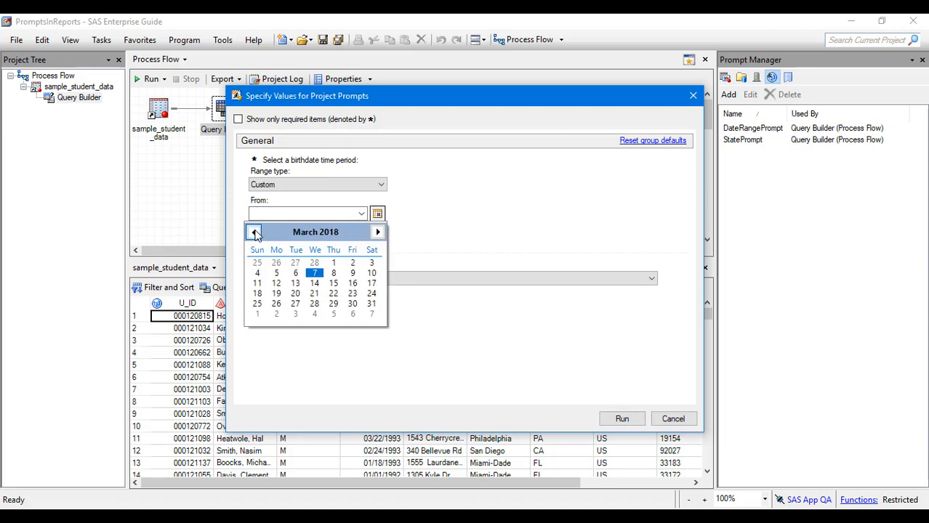
click(254, 232)
click(253, 232)
click(254, 232)
click(287, 207)
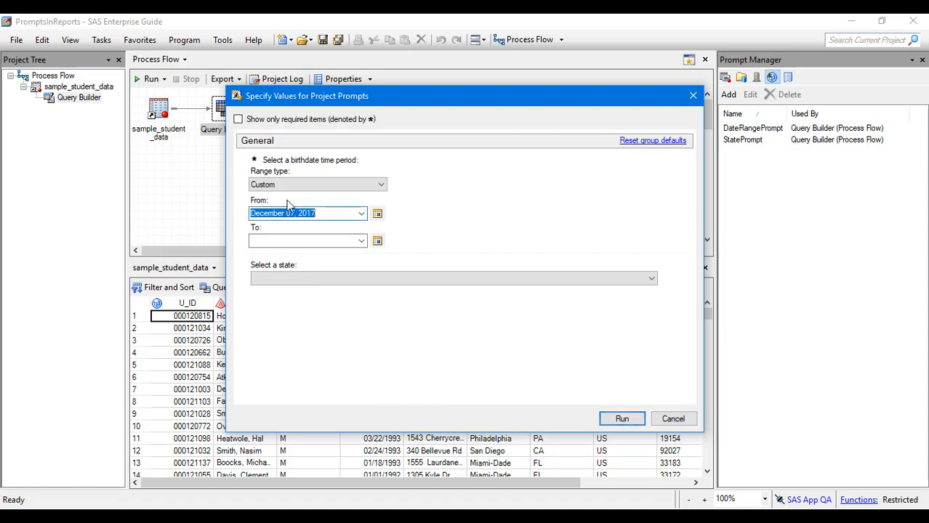
Set the birthdate period prompt to run from January 01, 1991 to December 31, 1991.
text(Ja)
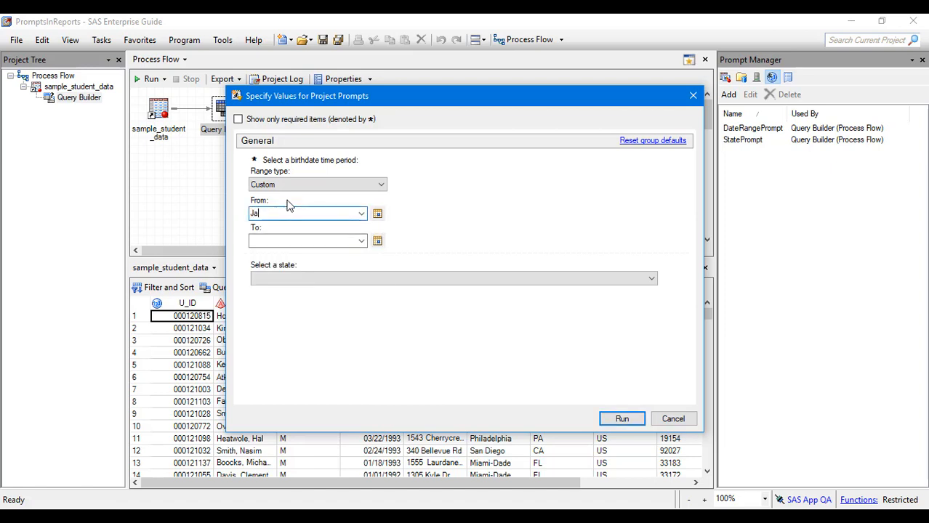
text(nuary 01, 1991)
key(Tab)
text(Decemb)
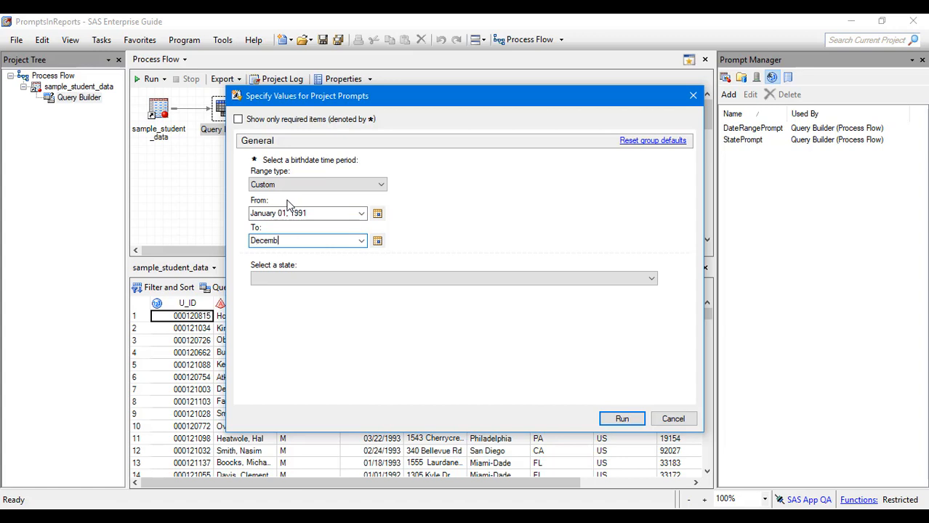
text(er 31, 1991)
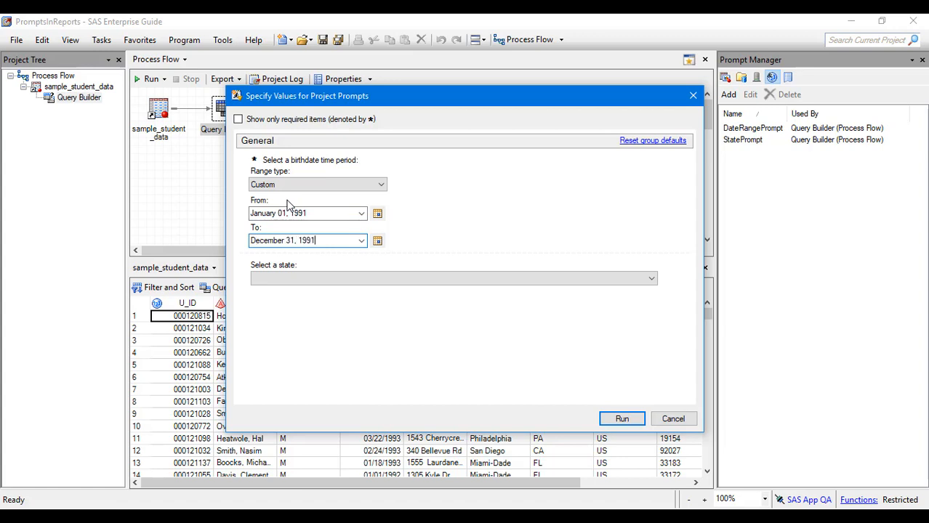
Choose PA for the state prompt and run the query with the specified prompt values.
click(325, 280)
click(340, 317)
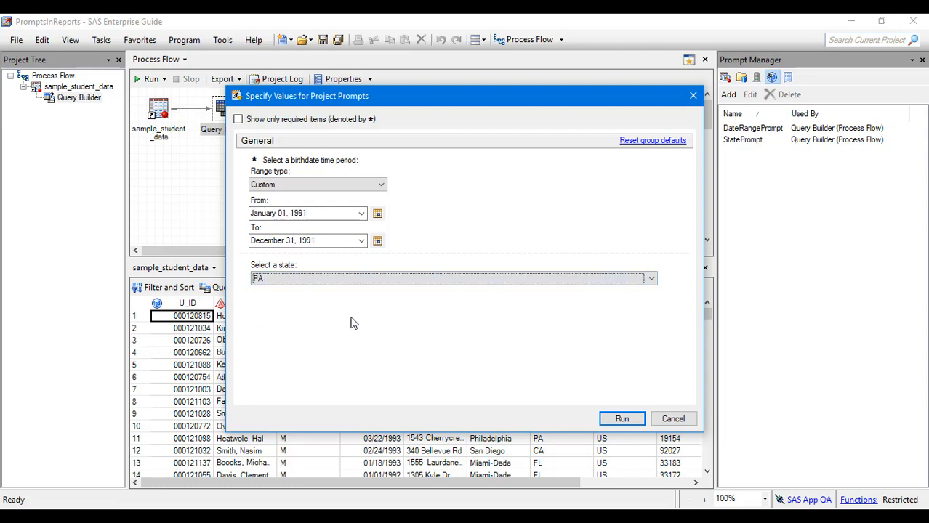
click(620, 419)
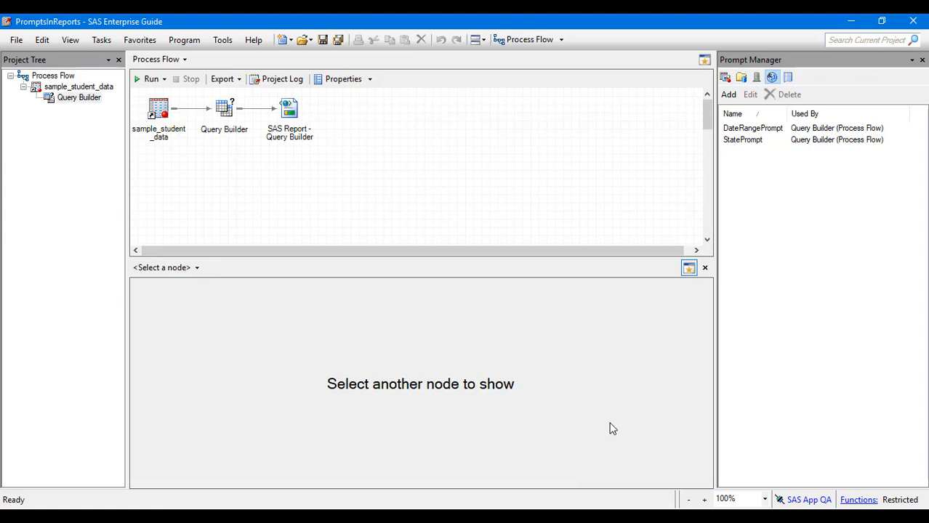
Open the SAS Report generated by the Query Builder in the process flow to view its results.
click(288, 113)
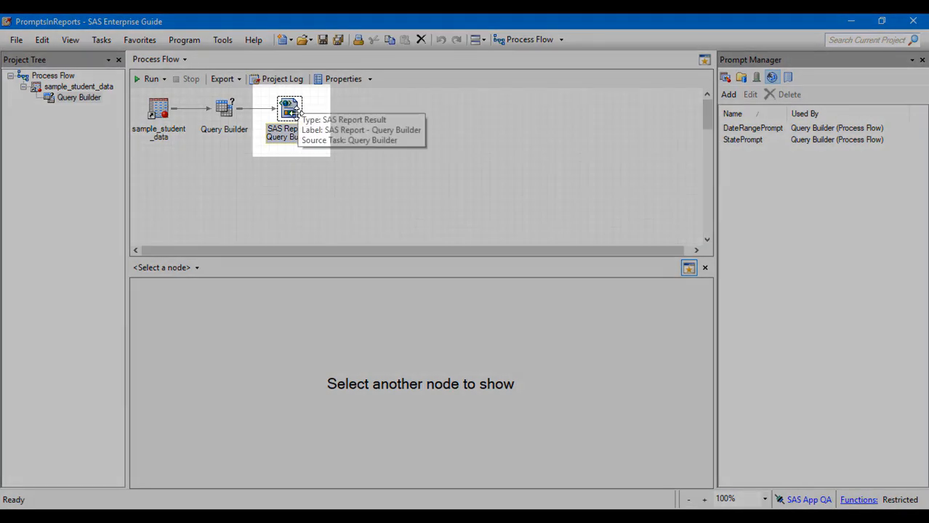
double_click(300, 110)
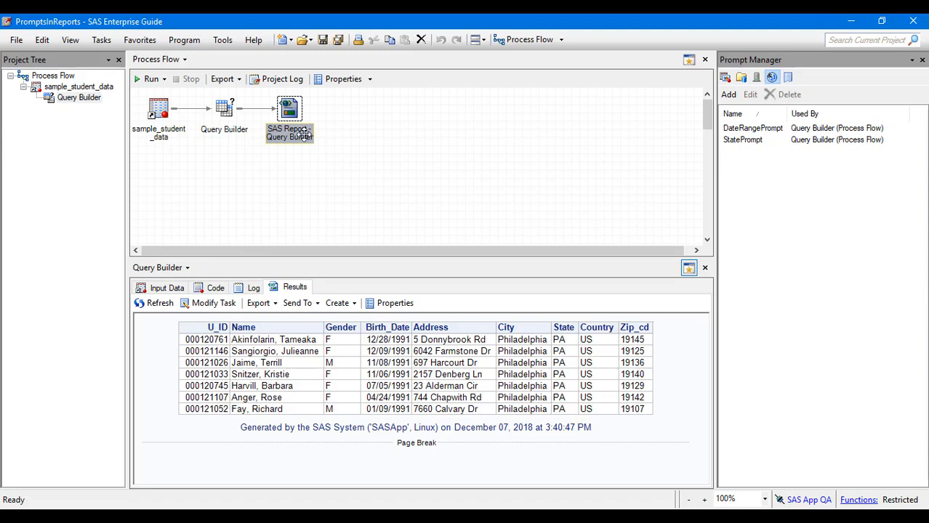
click(433, 519)
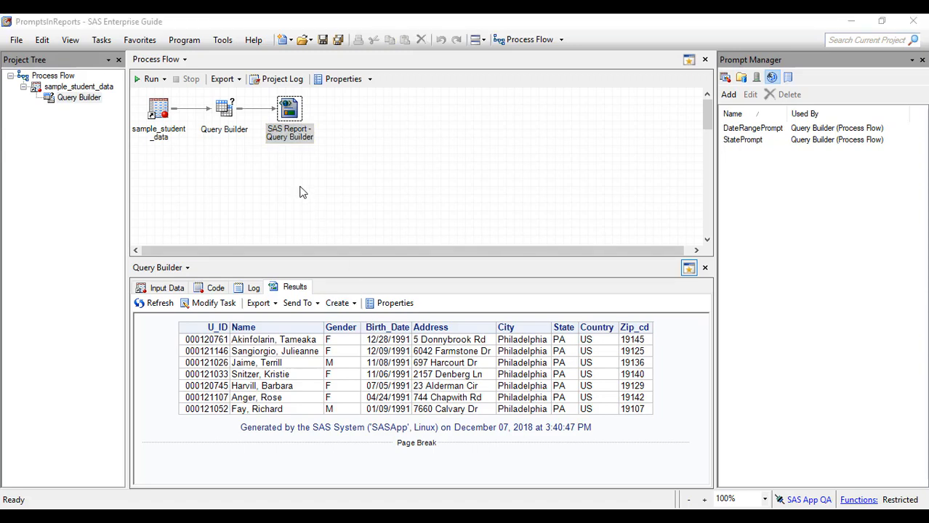
Reopen the Query Builder task for modification and bring up the options for this query.
click(223, 111)
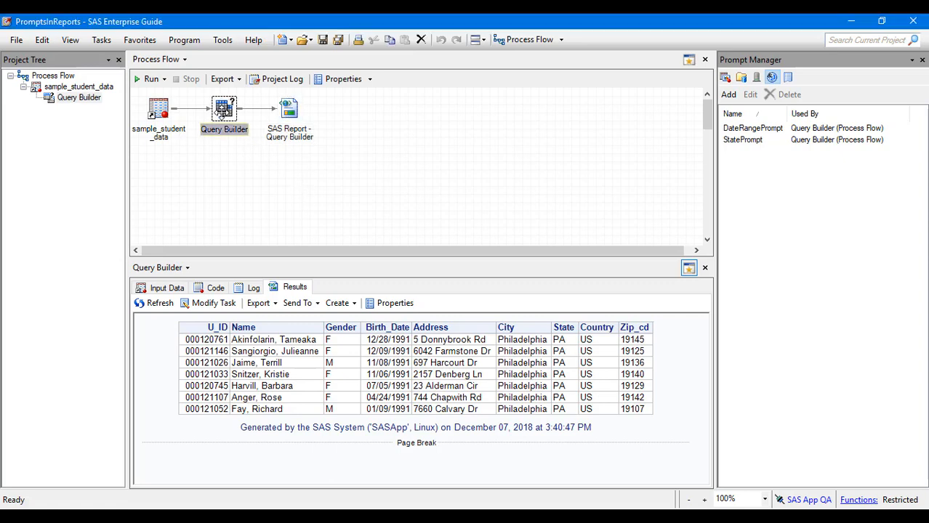
right_click(224, 116)
click(231, 157)
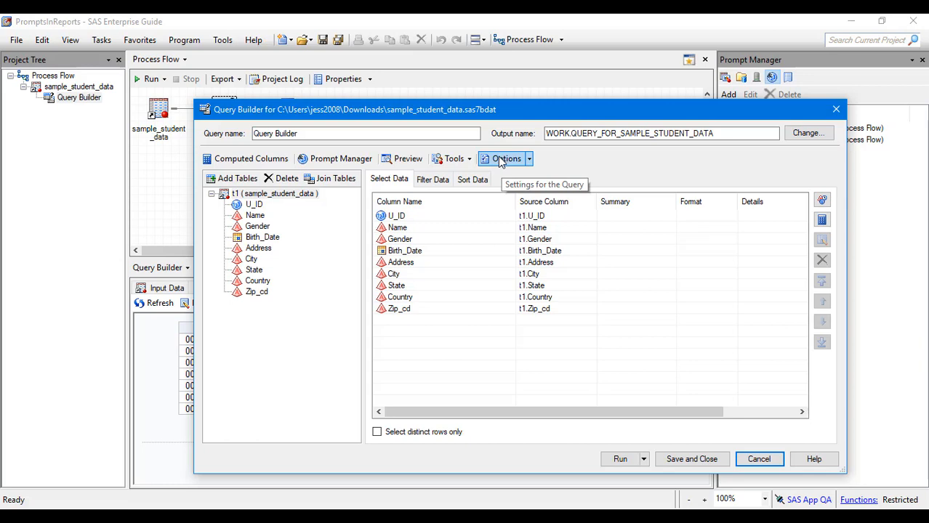
click(529, 158)
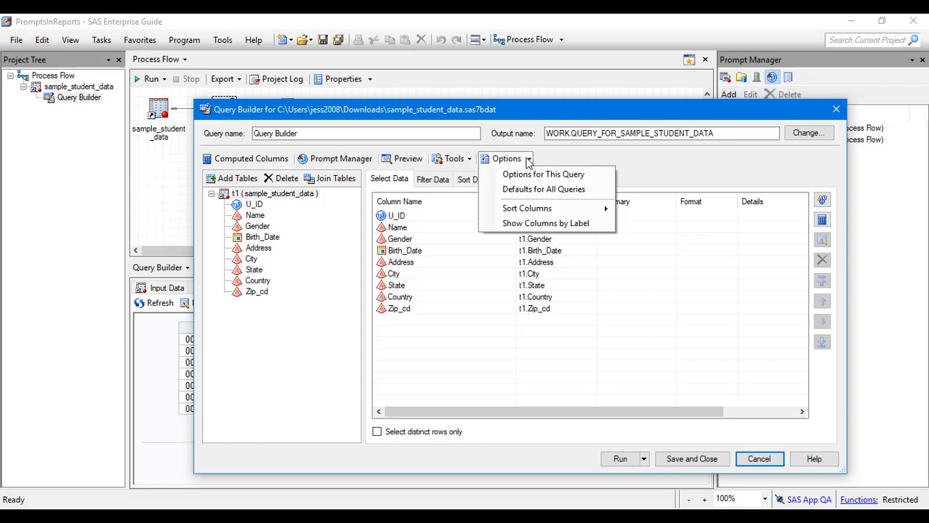
click(531, 178)
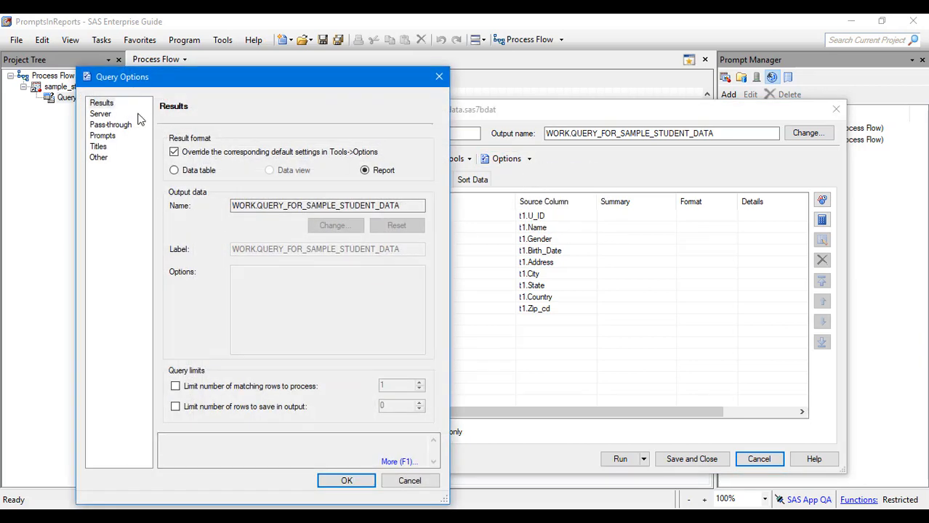
Override the default title for the query output with "Student List for: &StatePrompt".
click(99, 147)
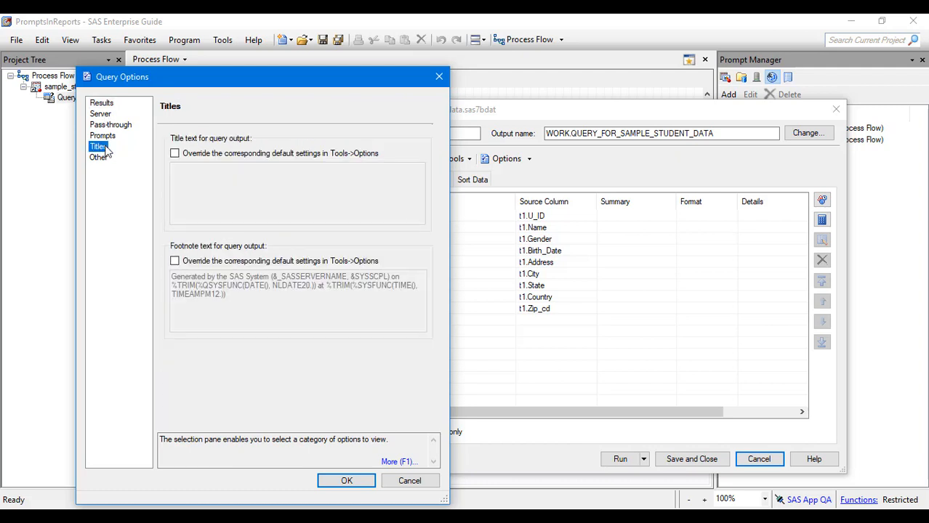
click(196, 157)
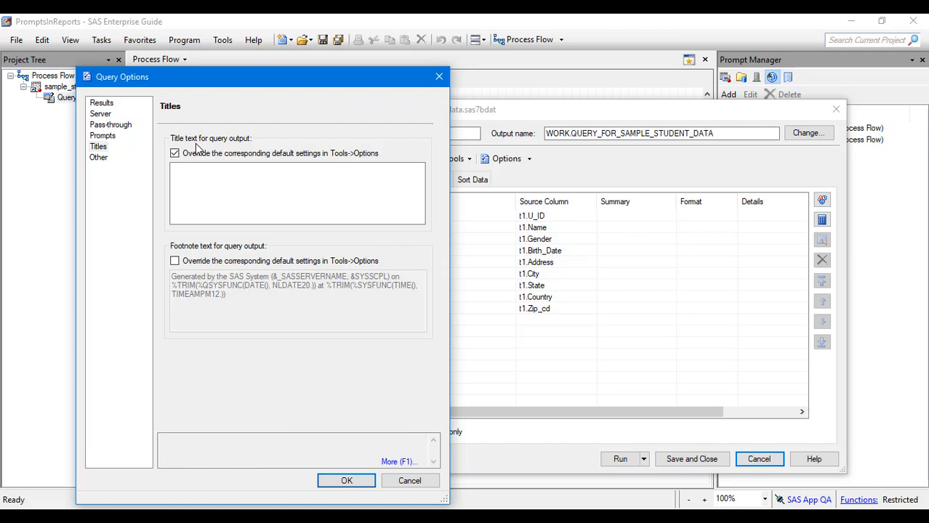
click(201, 180)
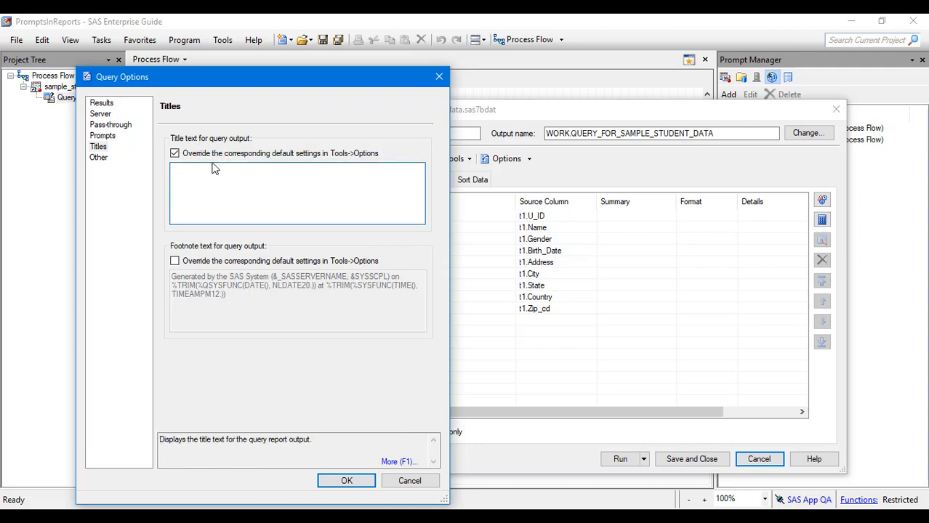
text(Student List)
text( -)
text(&)
text(StatePrompt)
Replace the default footnote with text beginning "This report is limited to students with birthdates between" and accept the query options.
click(267, 262)
click(278, 300)
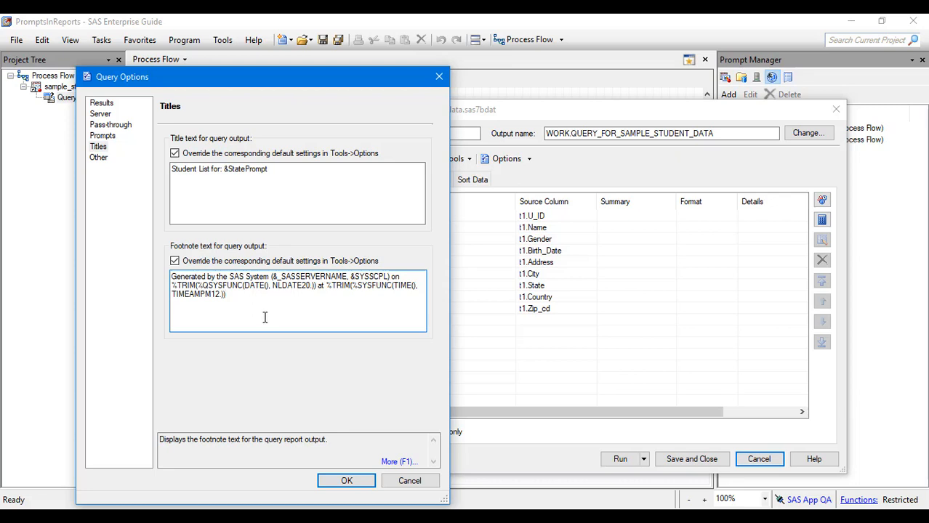
key(ctrl+a)
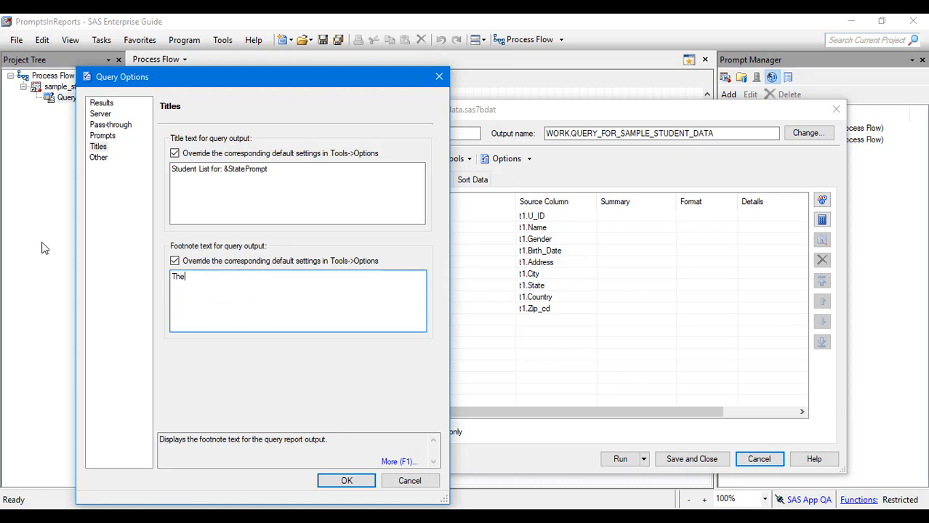
text(s report is limited to students with )
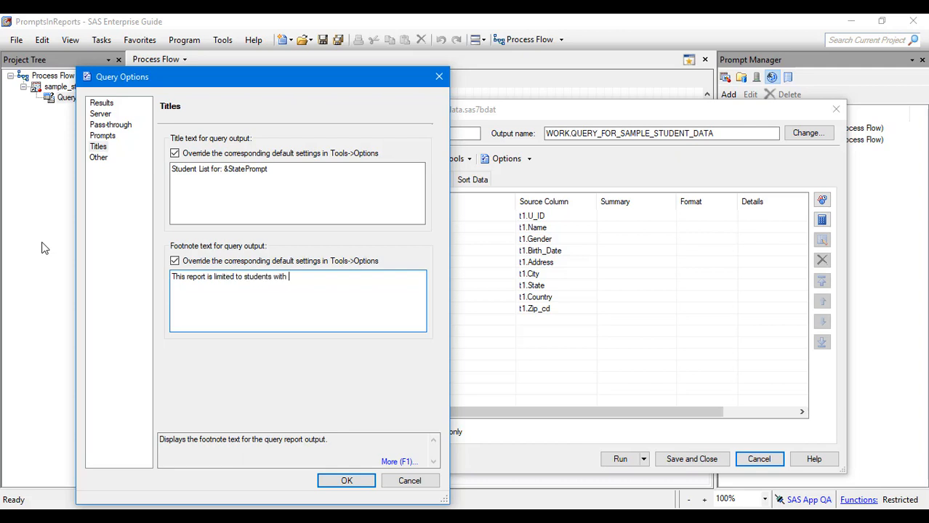
text(birthdates between:)
click(343, 484)
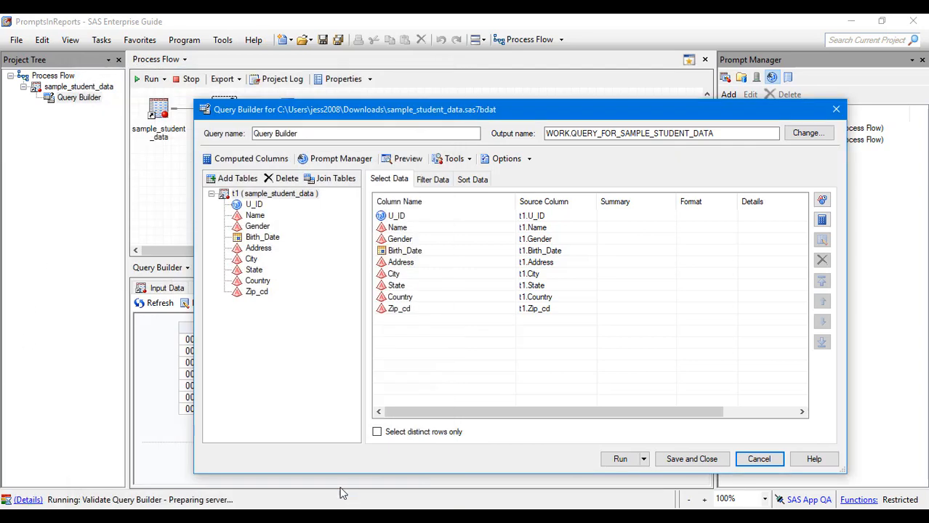
Save and close the modified query, removing the results from the previous run.
click(713, 465)
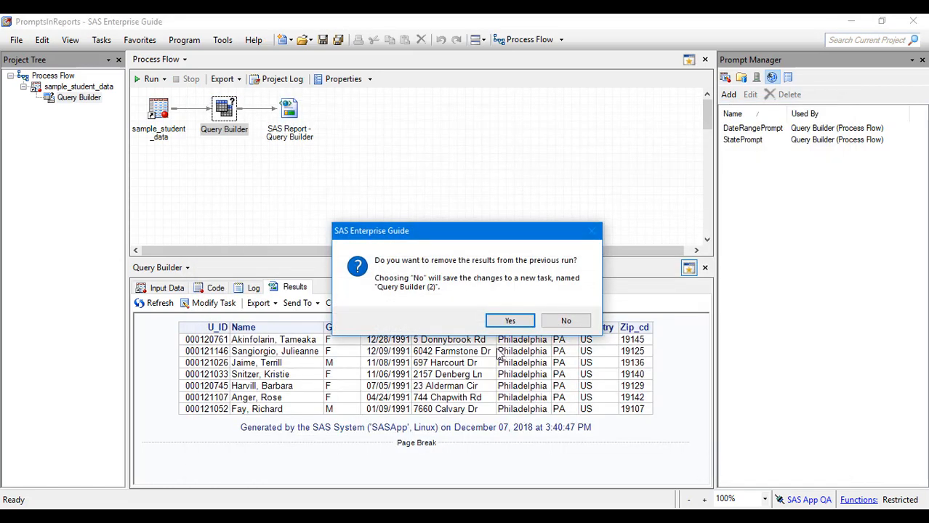
click(509, 321)
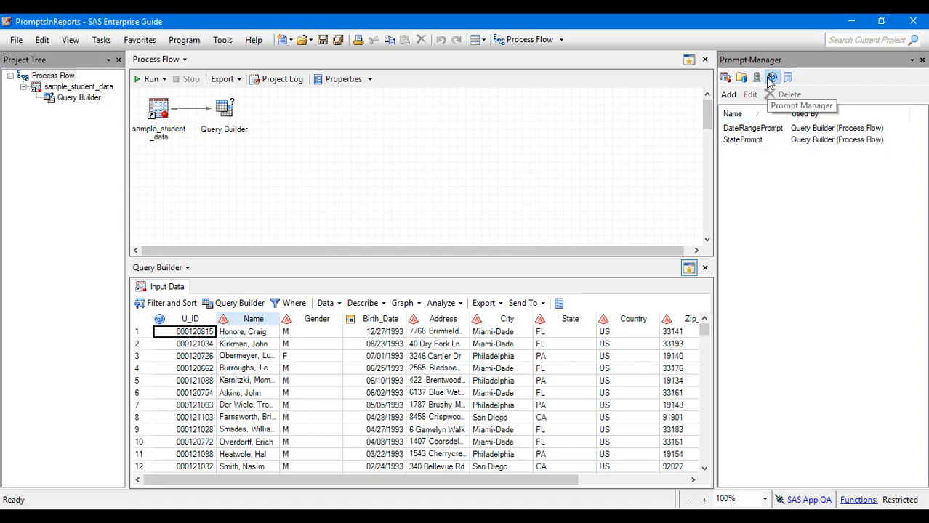
Show the macro variables generated by DateRangePrompt and examine the min, max and label variants.
click(762, 130)
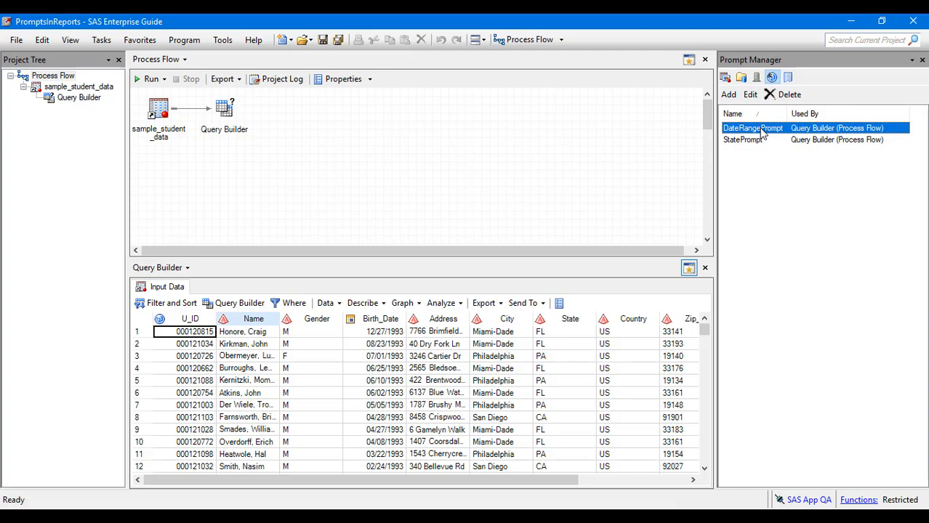
right_click(762, 131)
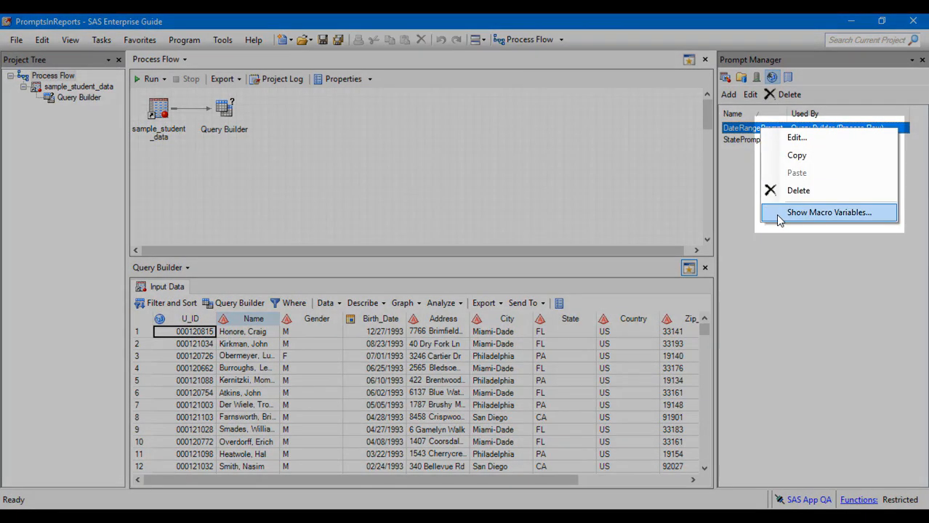
click(776, 212)
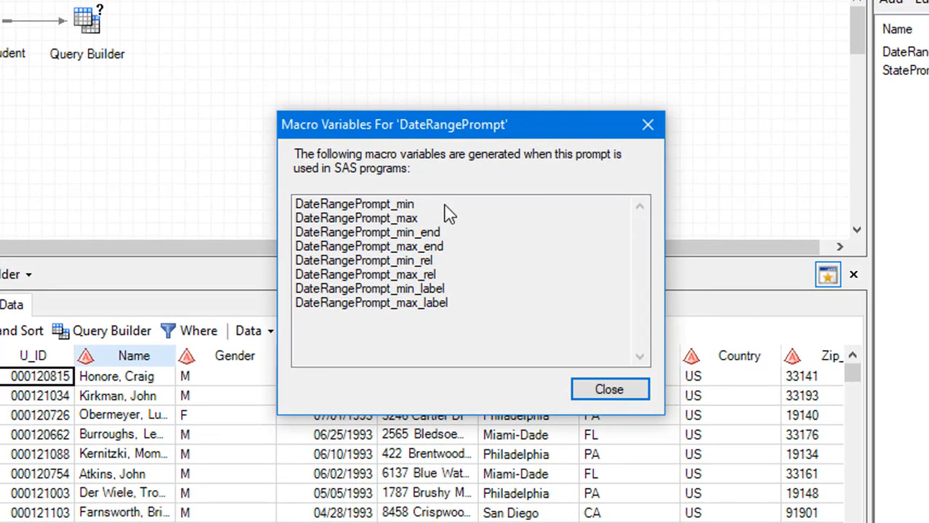
click(445, 206)
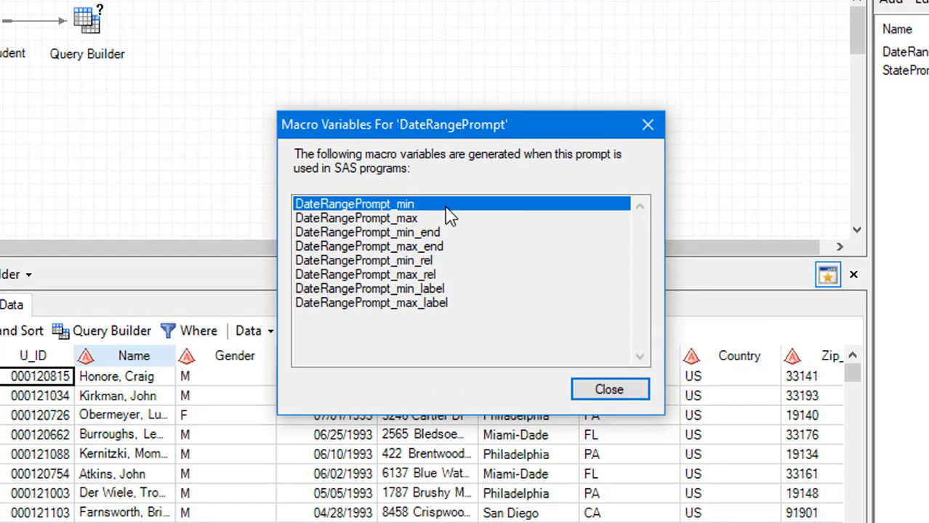
click(456, 218)
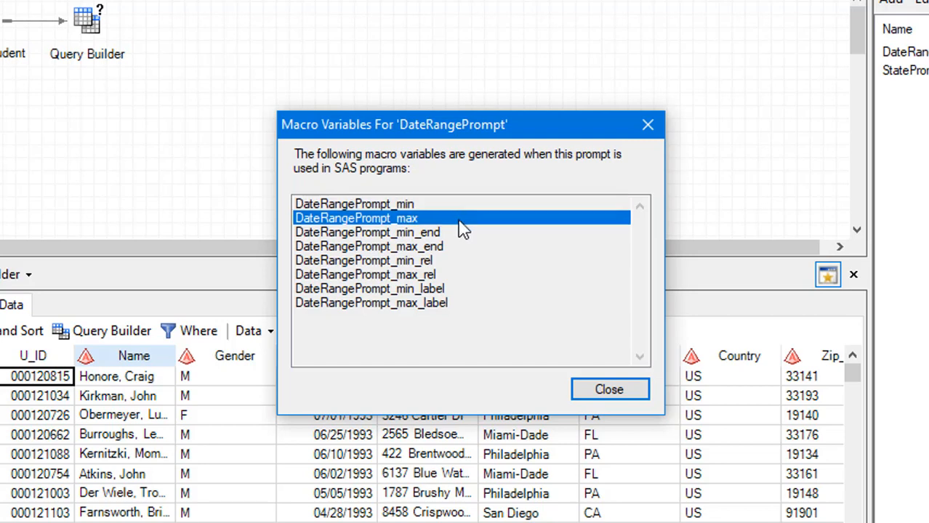
click(473, 234)
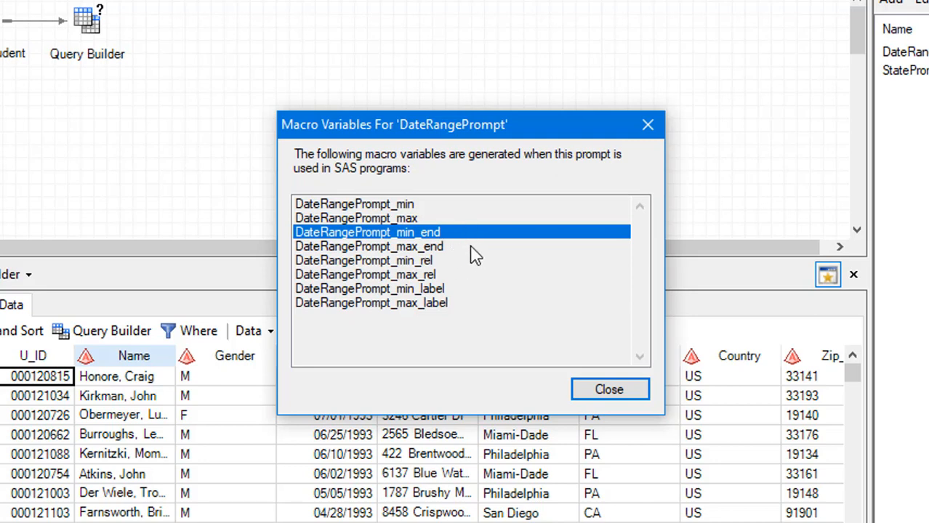
key(Up)
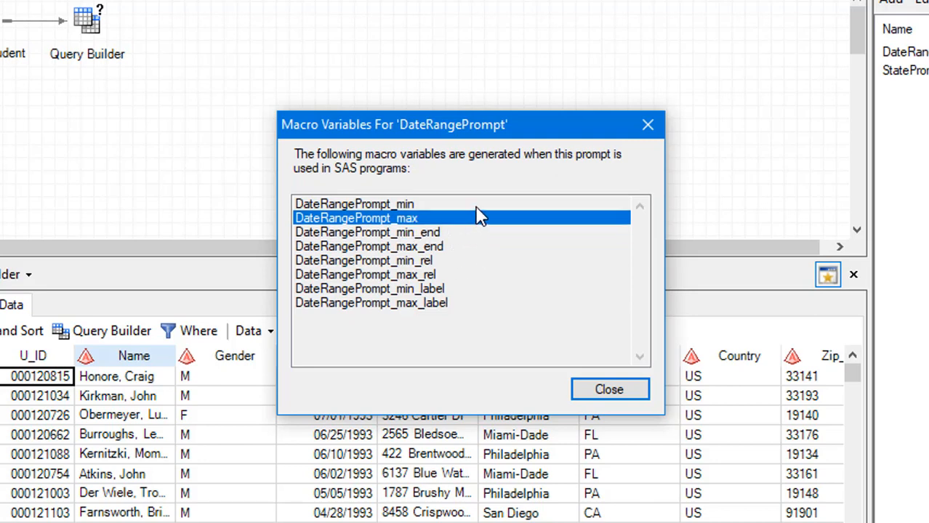
click(476, 205)
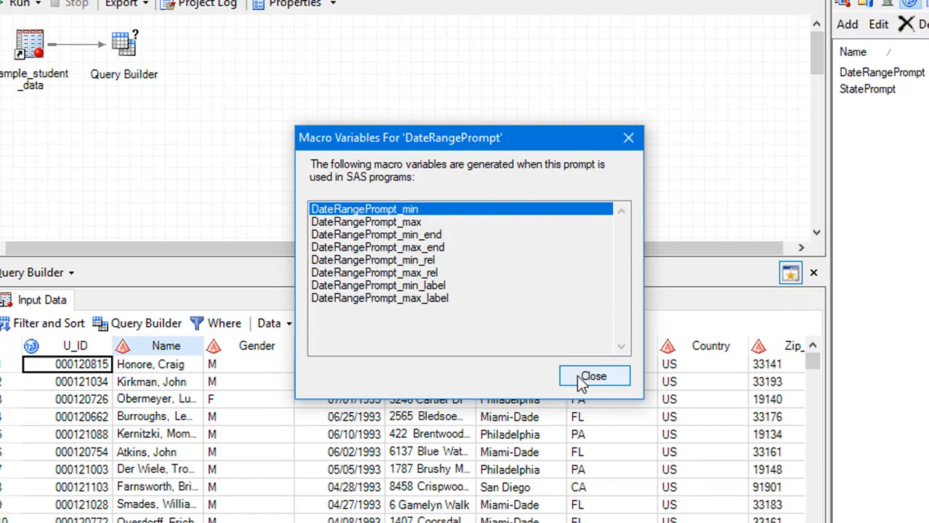
click(604, 391)
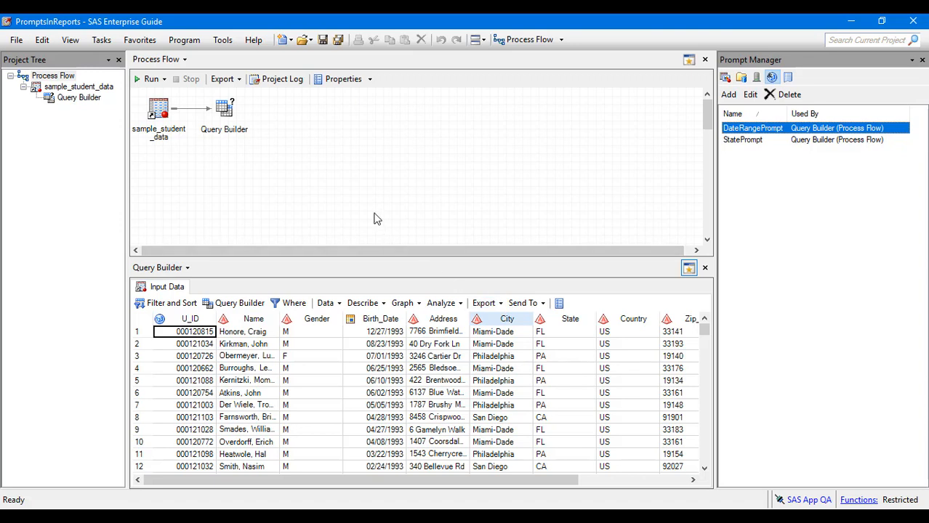
Look through the current macro variable values in the SAS Macro Variable Viewer, widening its window to read them, and close it.
click(223, 41)
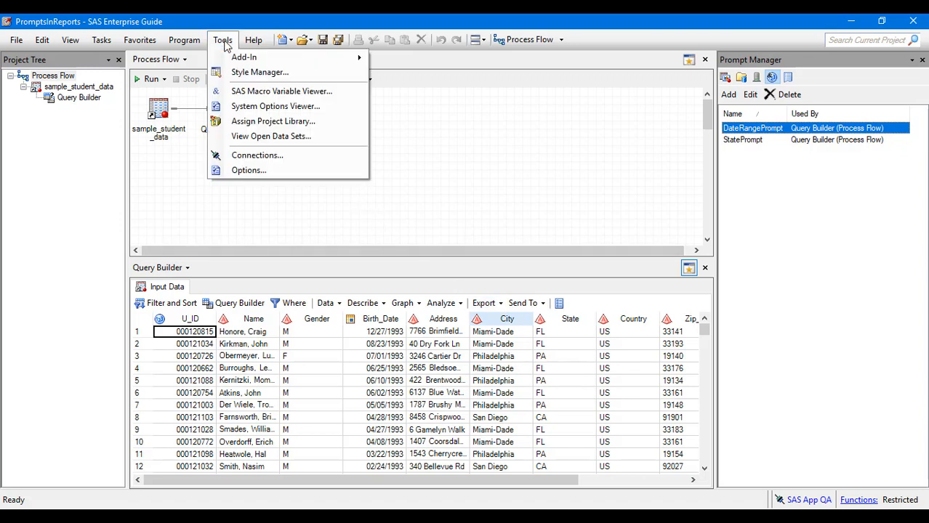
click(241, 93)
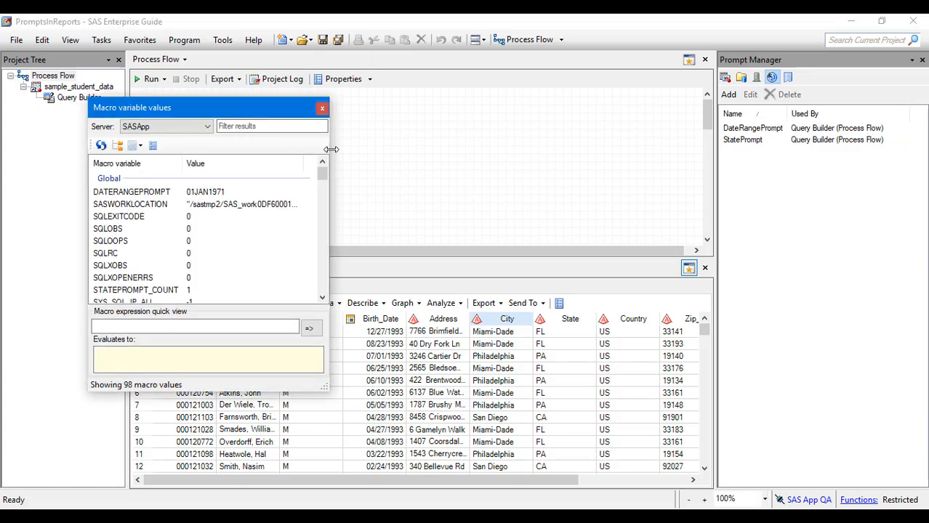
drag(330, 149, 713, 172)
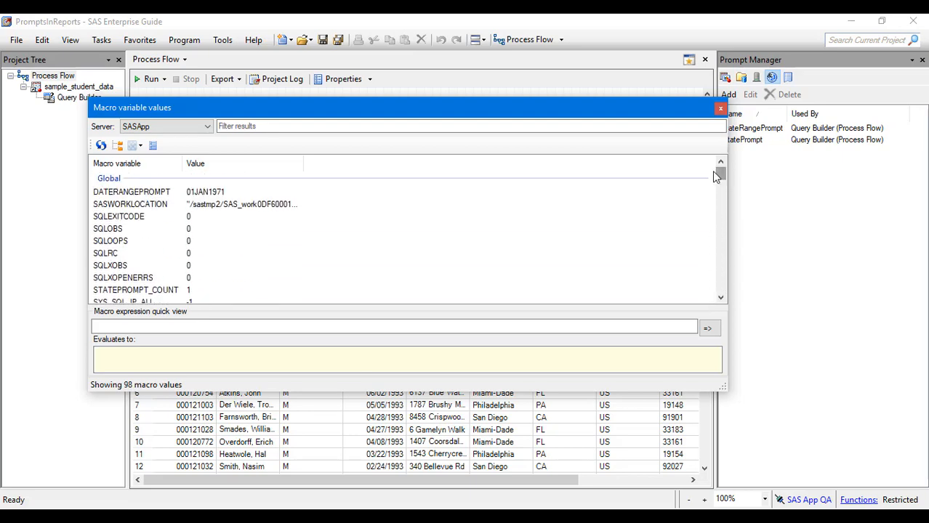
click(208, 194)
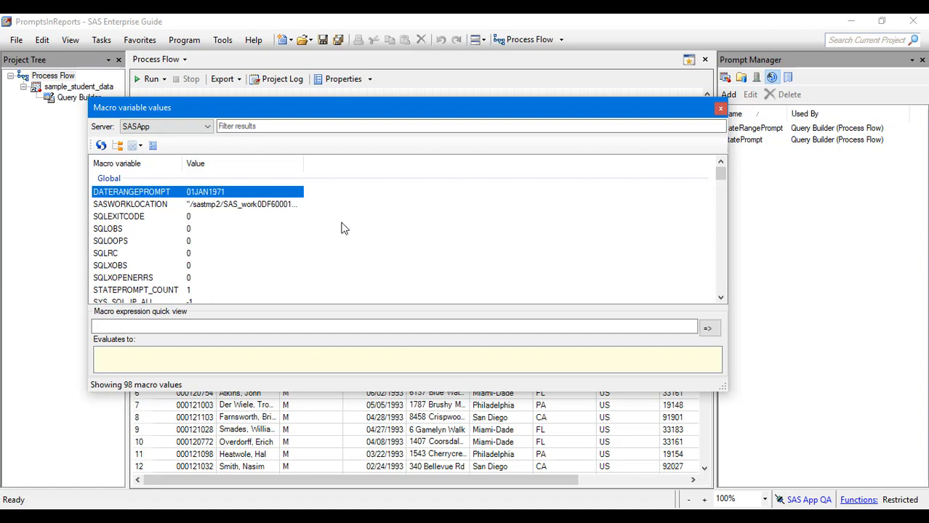
drag(368, 101, 341, 99)
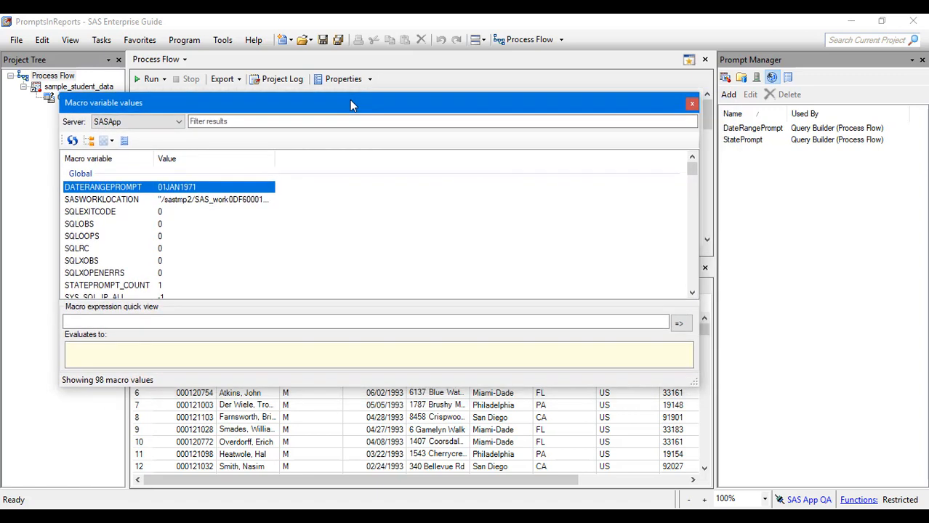
right_click(492, 212)
click(492, 212)
scroll(488, 209, down, 2)
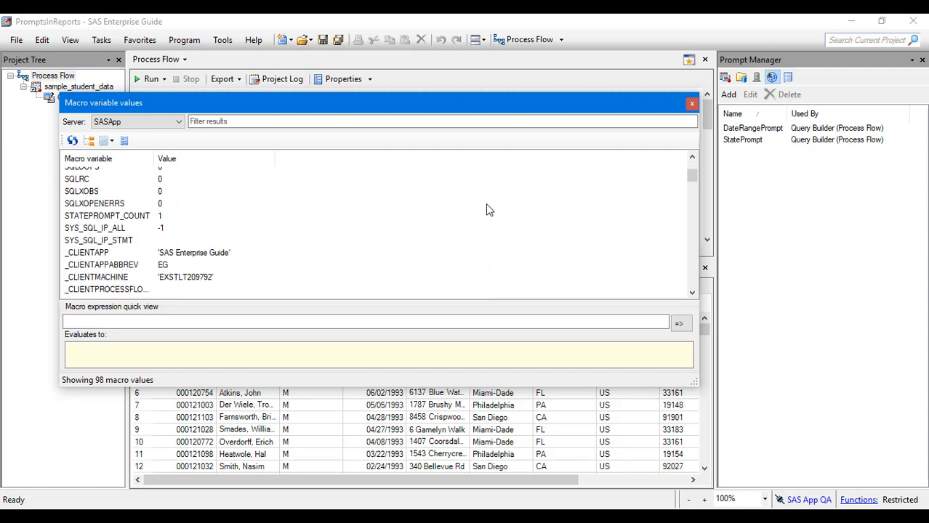
scroll(489, 208, down, 12)
scroll(487, 210, down, 12)
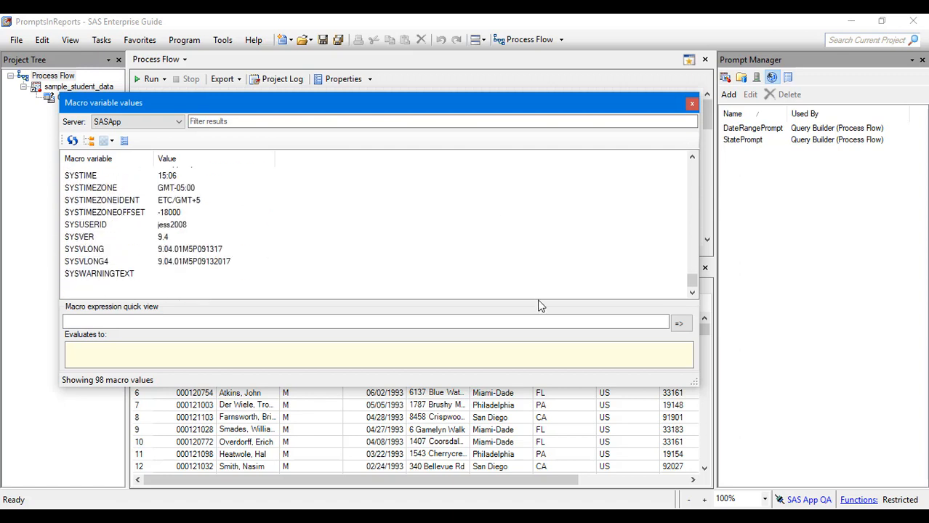
click(692, 103)
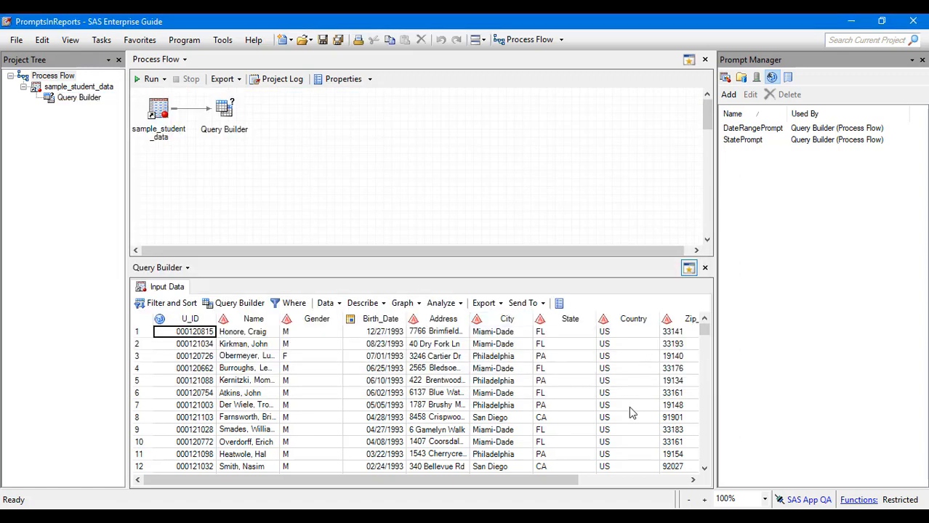
Reopen the Query Builder task for modification and bring up the title and footnote settings in this query's options.
right_click(225, 113)
click(270, 158)
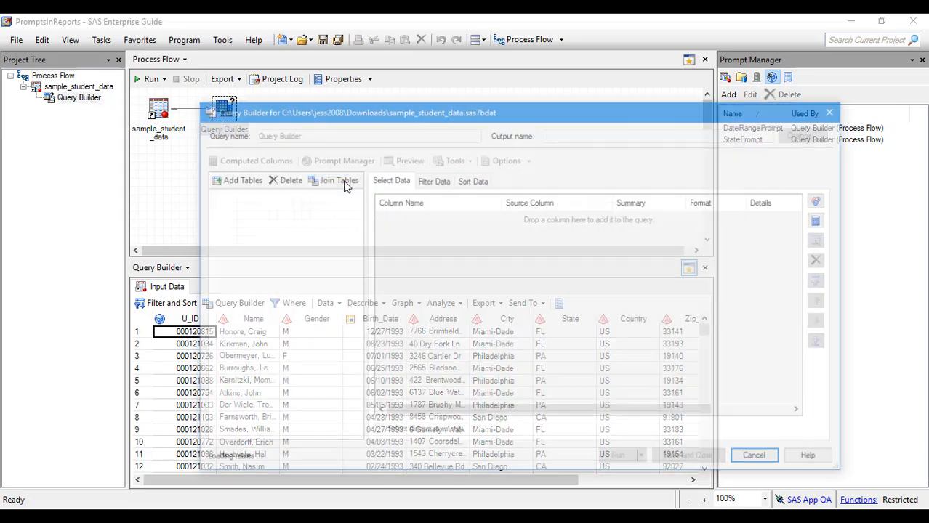
click(527, 160)
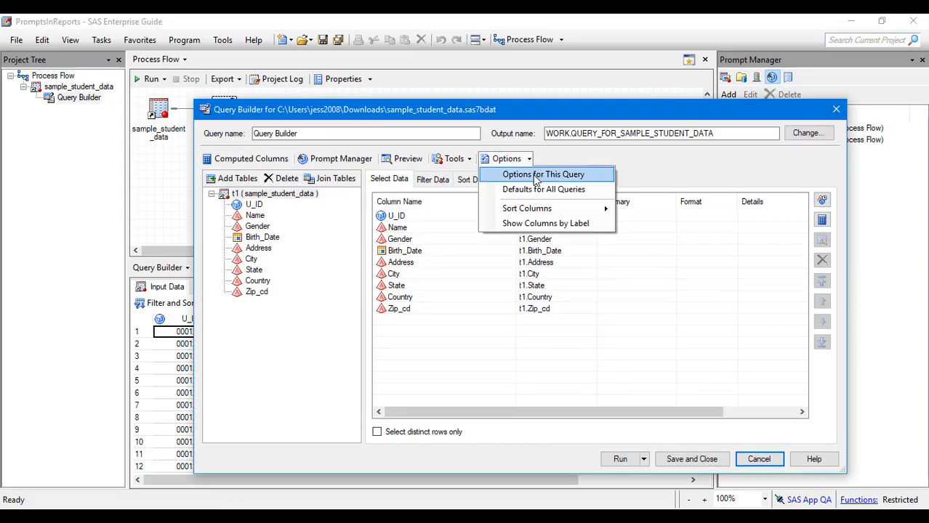
click(534, 176)
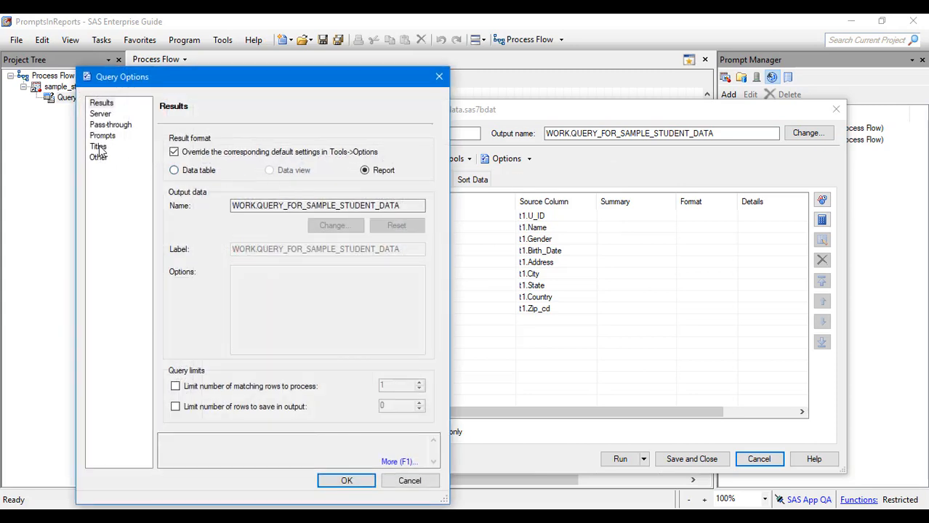
click(102, 135)
click(99, 146)
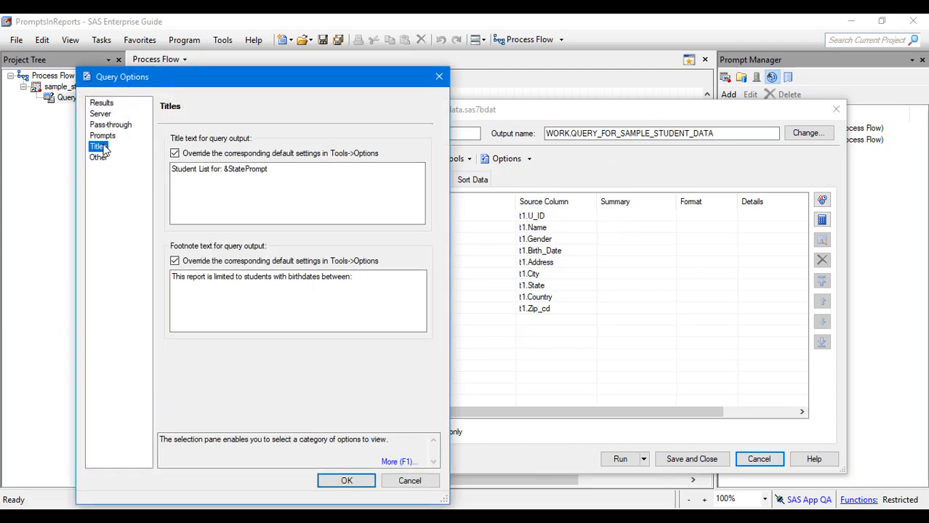
Append "&DateRangePrompt_min_label - &DateRangePrompt_max_label" to the end of the query's footnote text and accept the options.
click(359, 282)
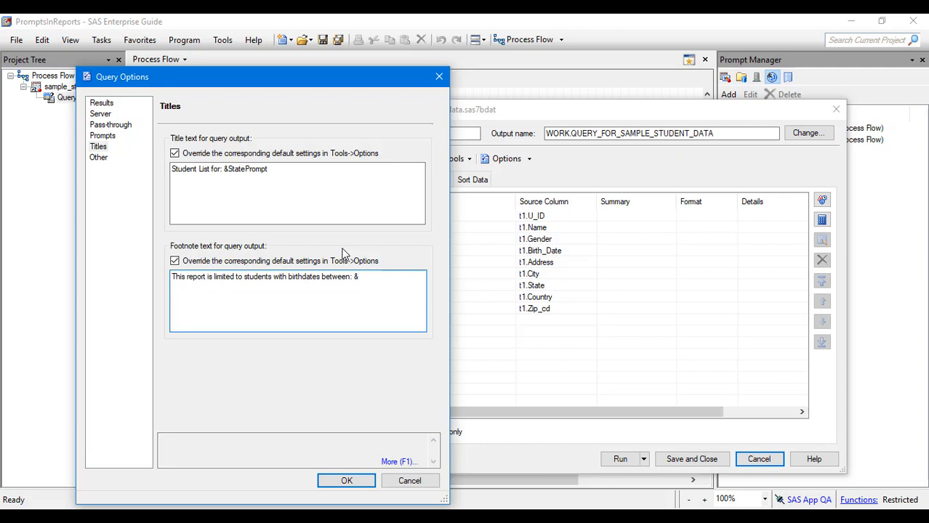
key(BackSpace)
text(eRangePr)
text(mo)
text(omp)
text(t_min_label - &DateRan)
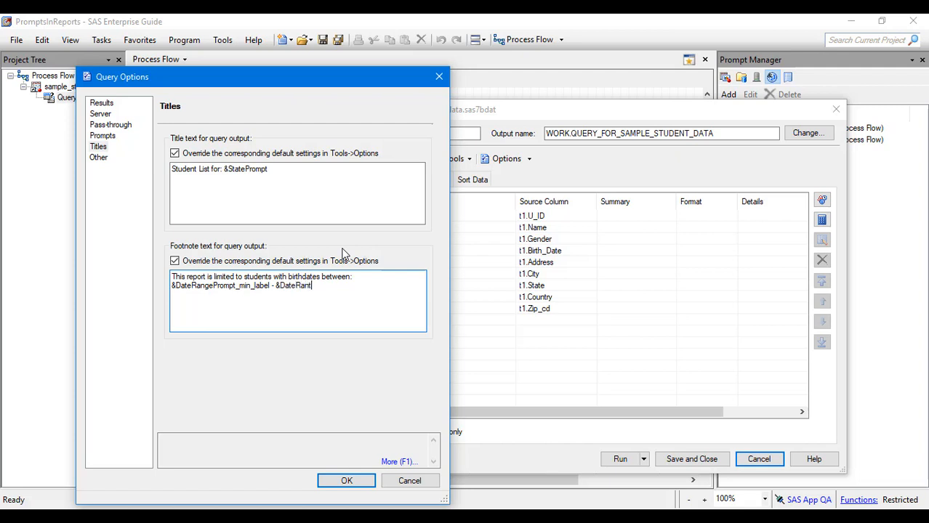
key(BackSpace)
text(gePrompt_max_label)
click(347, 481)
Run the query for birthdates January 01, 1991 to December 31, 1991 and state PA, and review the report's title and footnote.
click(612, 465)
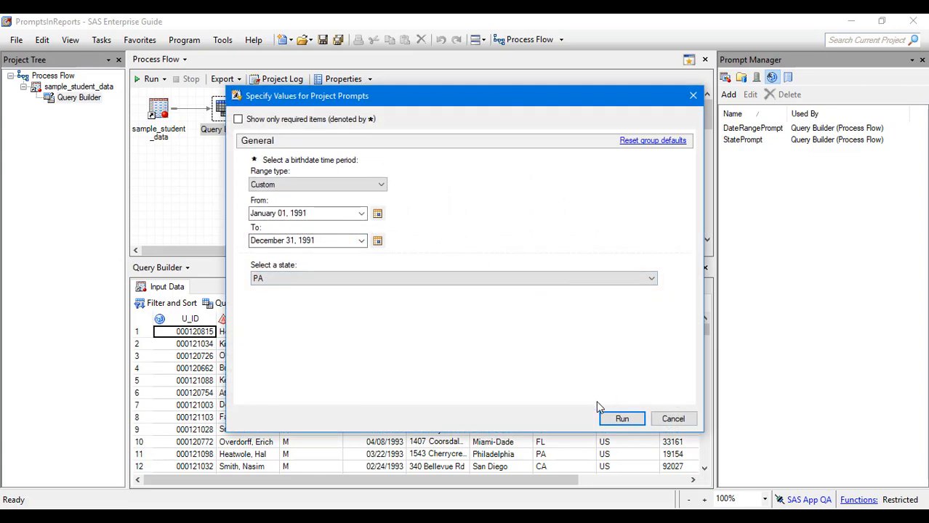
click(623, 419)
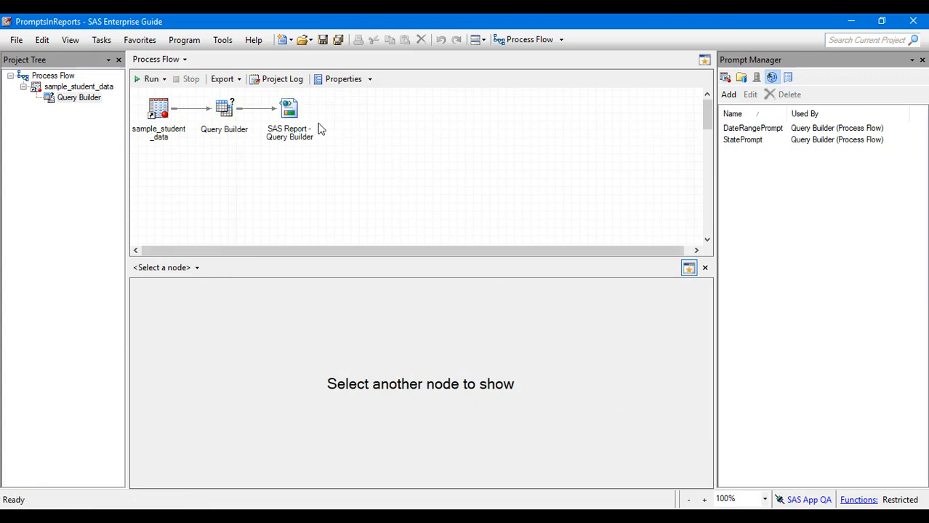
click(281, 119)
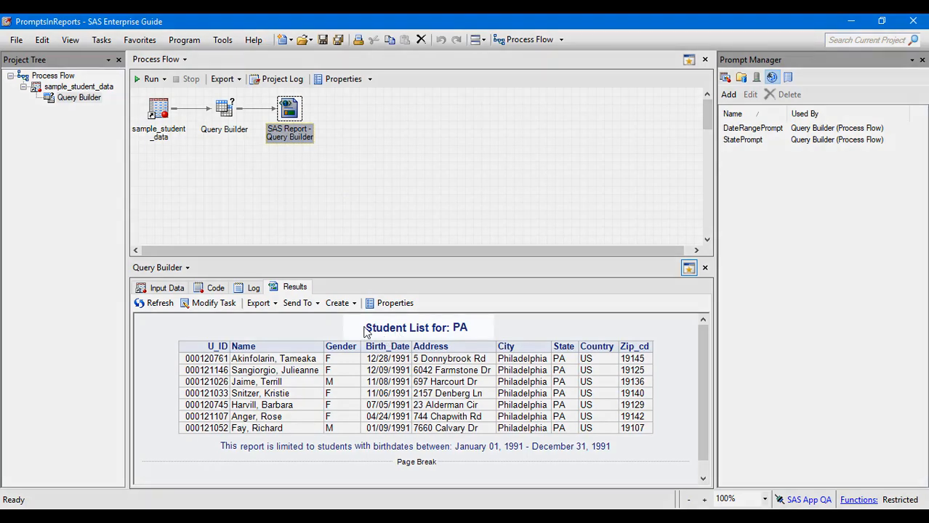
drag(364, 327, 483, 330)
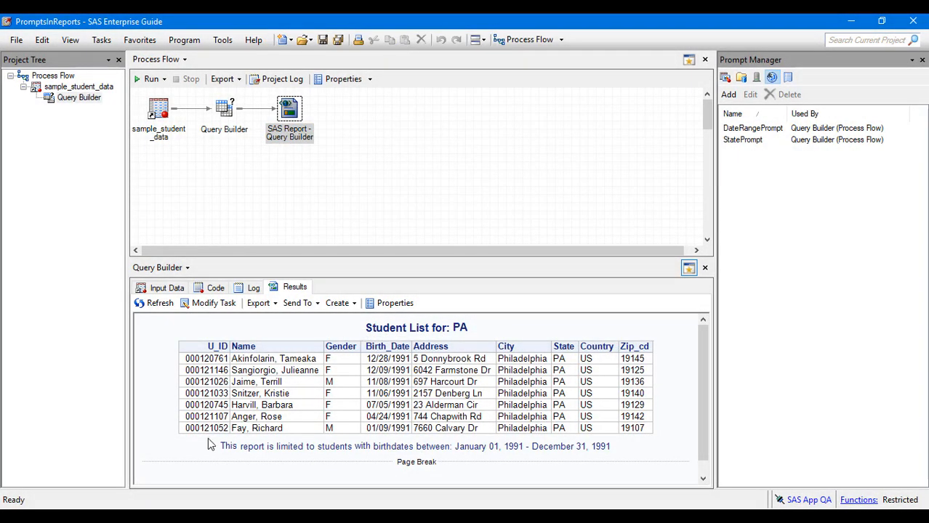
drag(208, 440, 622, 460)
Rerun the Query Builder task from the process flow, replacing the results from the previous run.
right_click(218, 109)
click(230, 139)
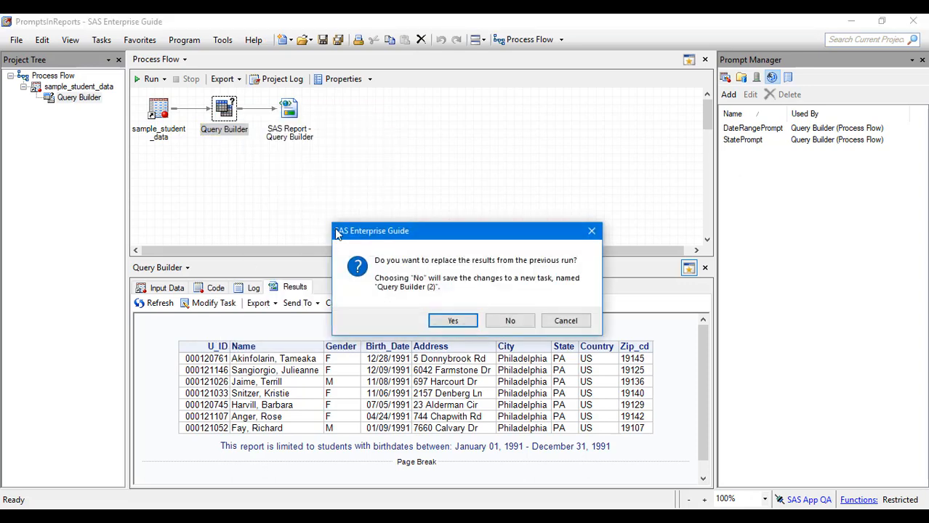
click(455, 325)
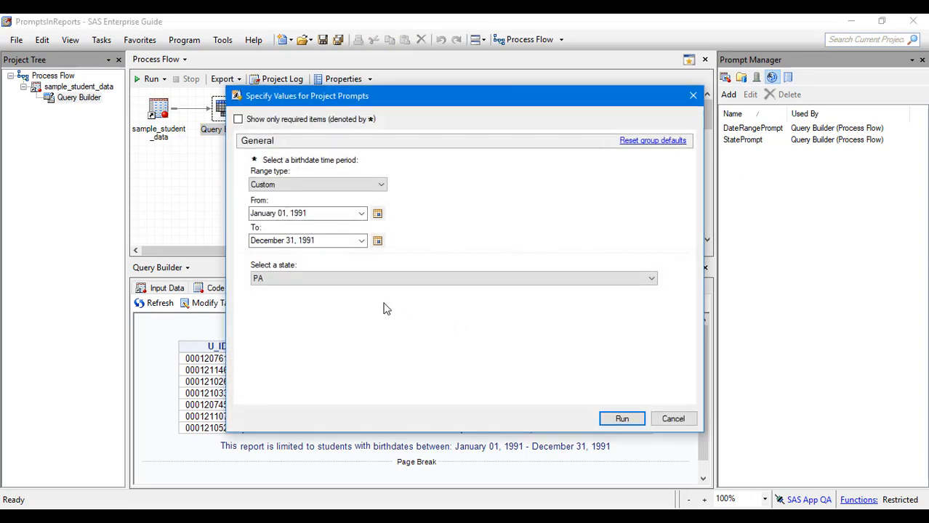
Set the birthdate time period prompt to run from January 01, 1993 to December 31, 1993.
click(361, 214)
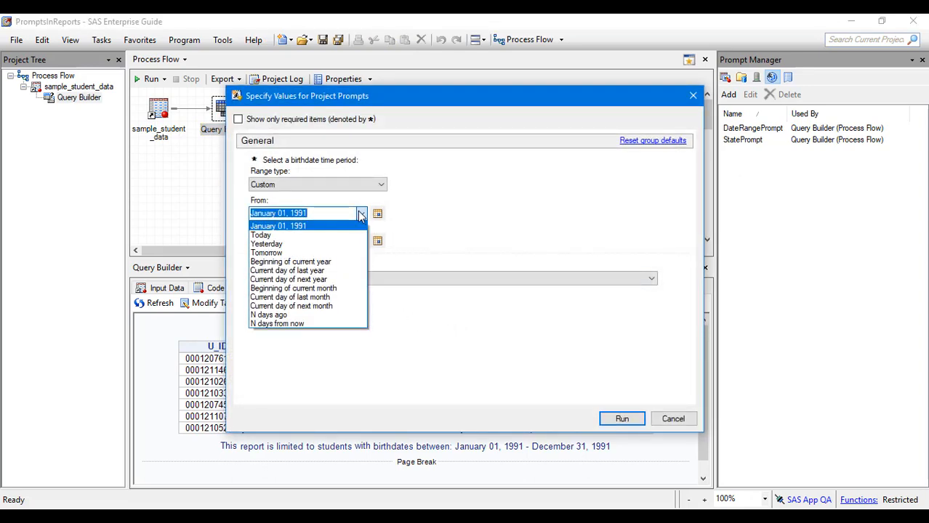
click(361, 213)
click(340, 212)
key(BackSpace)
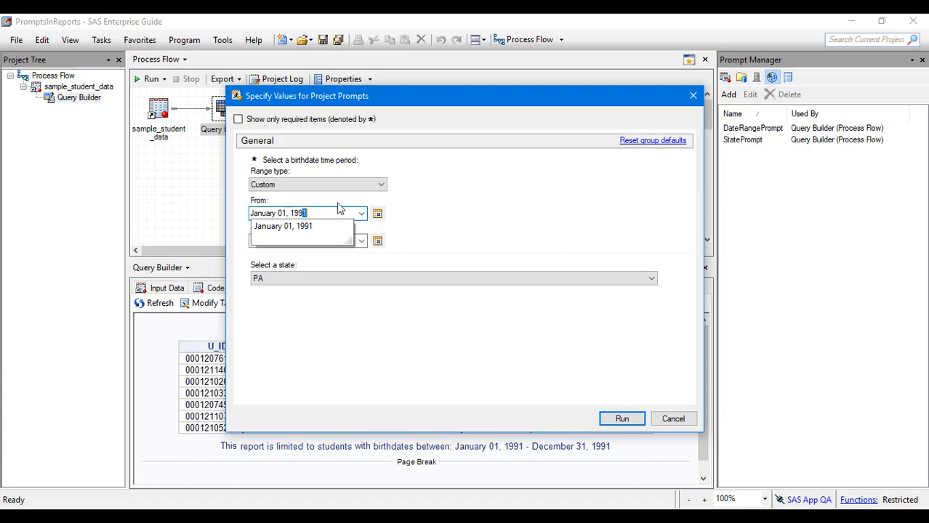
text(3)
click(333, 241)
click(335, 242)
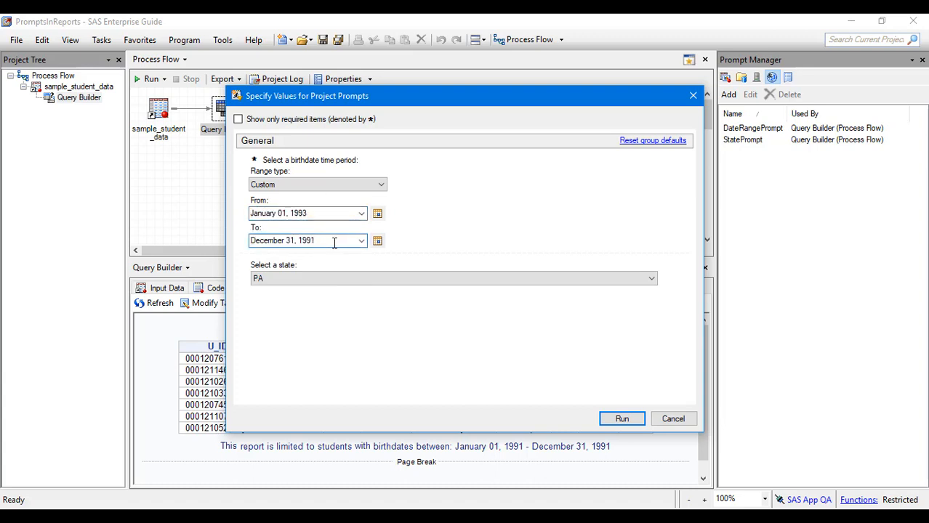
key(BackSpace)
text(3)
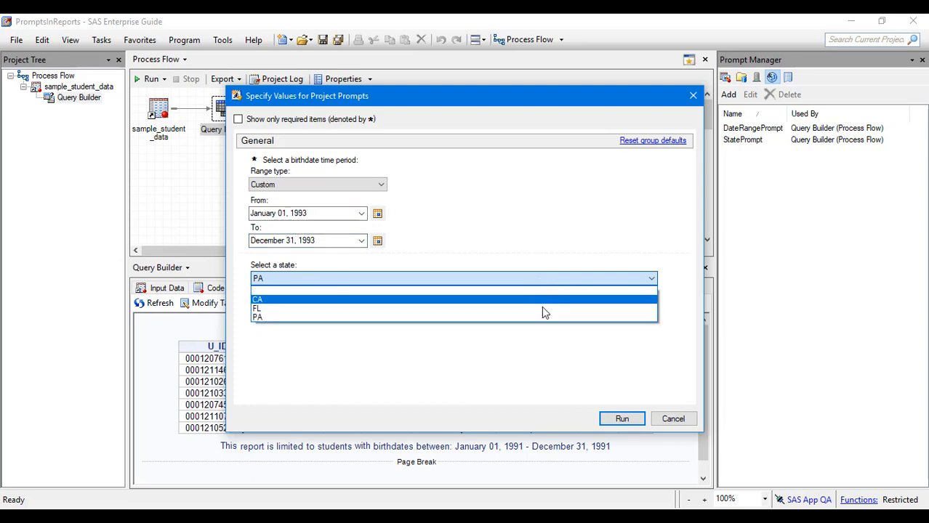
Choose FL as the state, run the query, and check the title and footnote of the report.
click(542, 308)
click(622, 418)
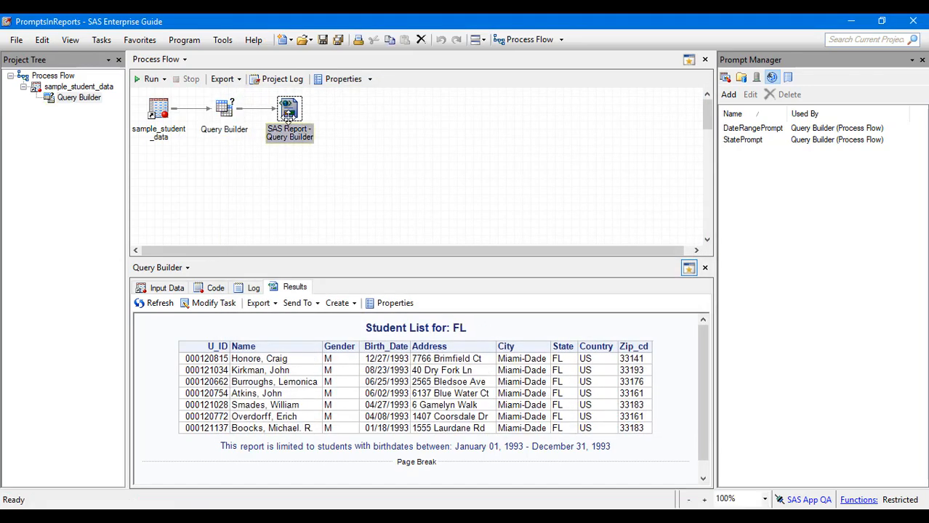
click(367, 328)
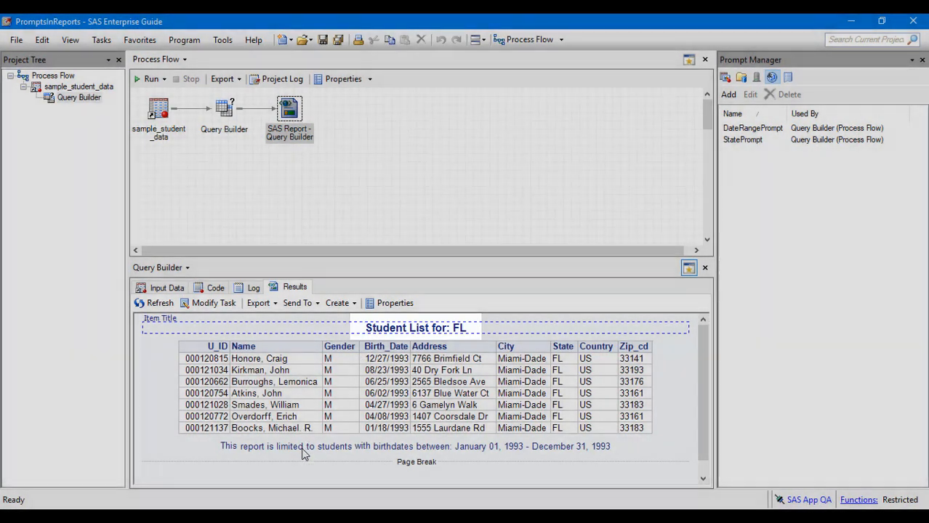
click(302, 449)
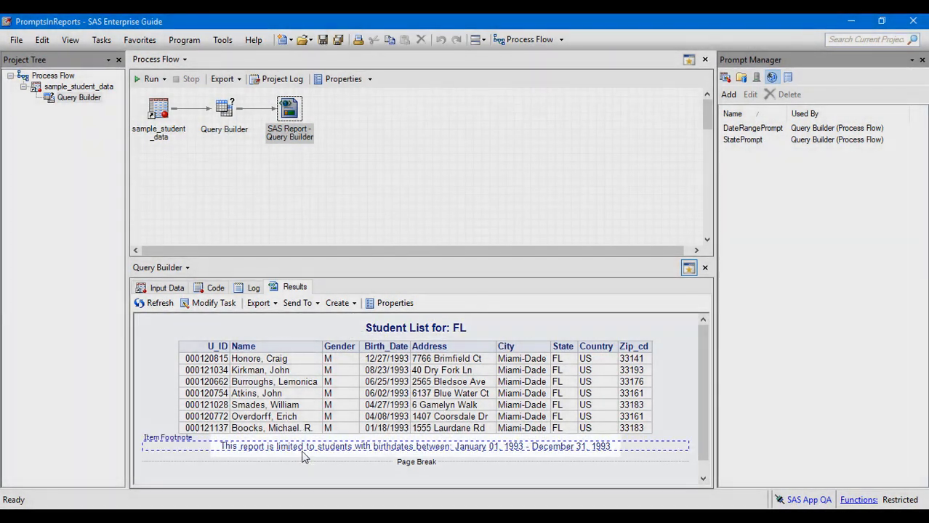